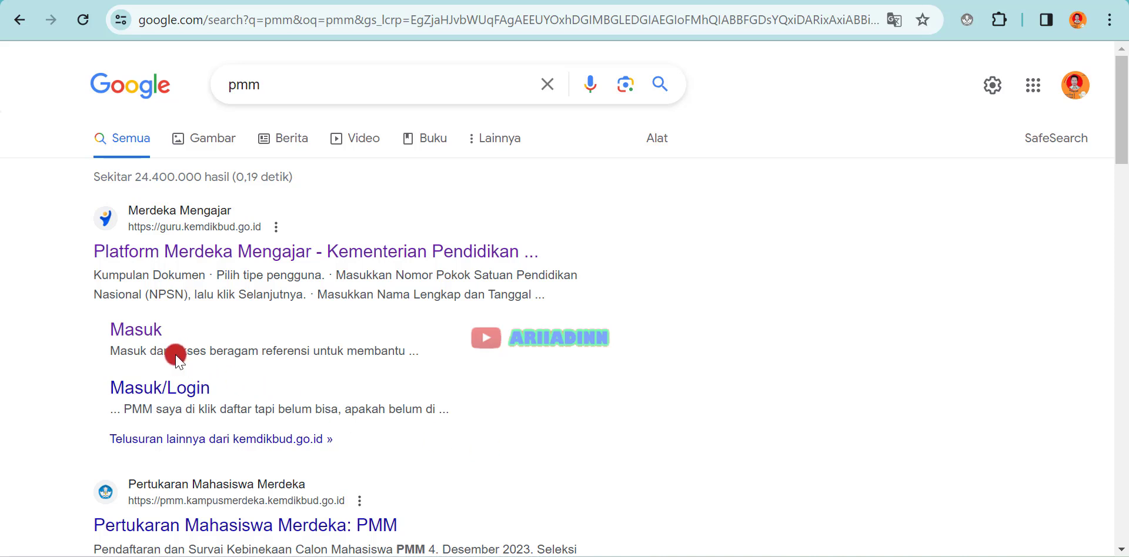
# Open Platform Merdeka Mengajar from the search results and sign in with the belajar.id Google account, granting the requested access
pyautogui.click(244, 264)
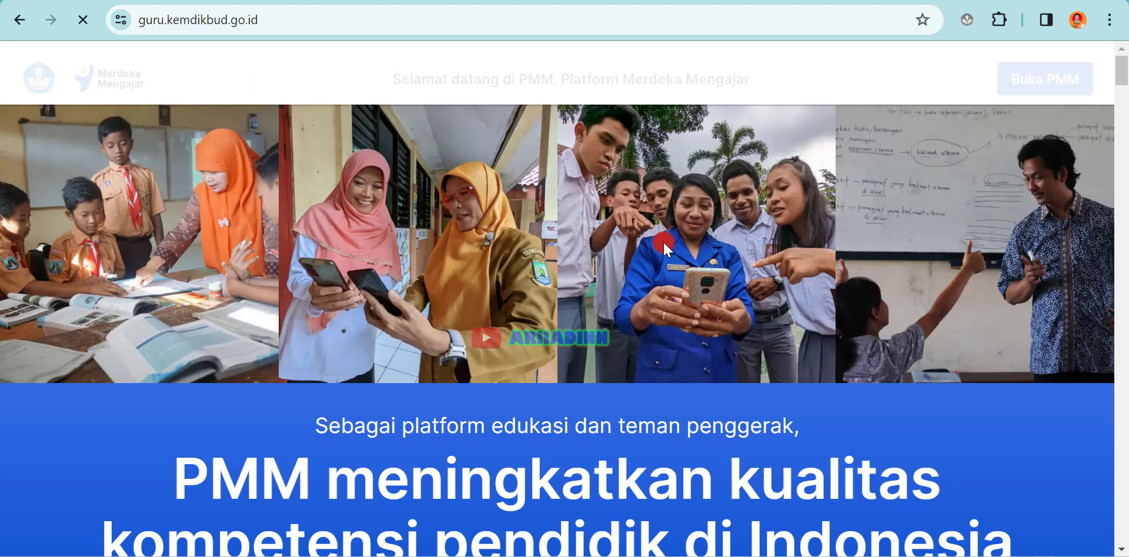
pyautogui.click(1036, 81)
pyautogui.click(571, 325)
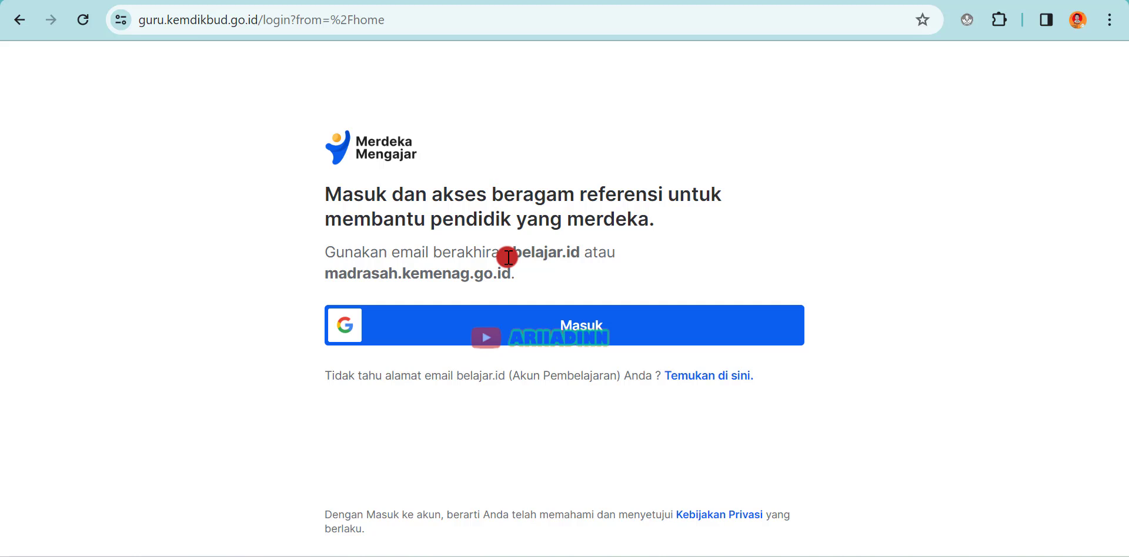
pyautogui.click(553, 327)
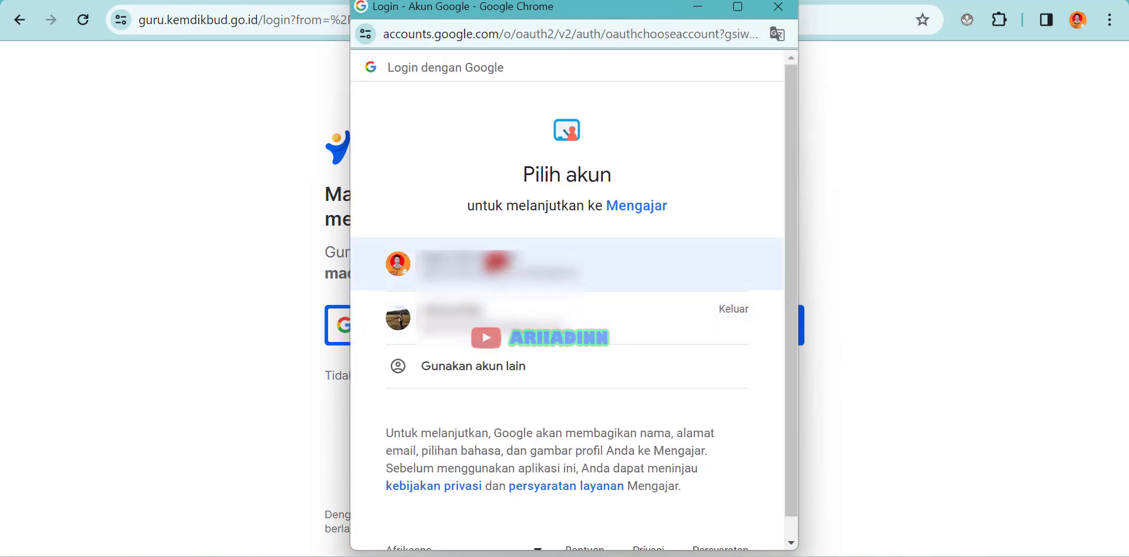
pyautogui.click(456, 264)
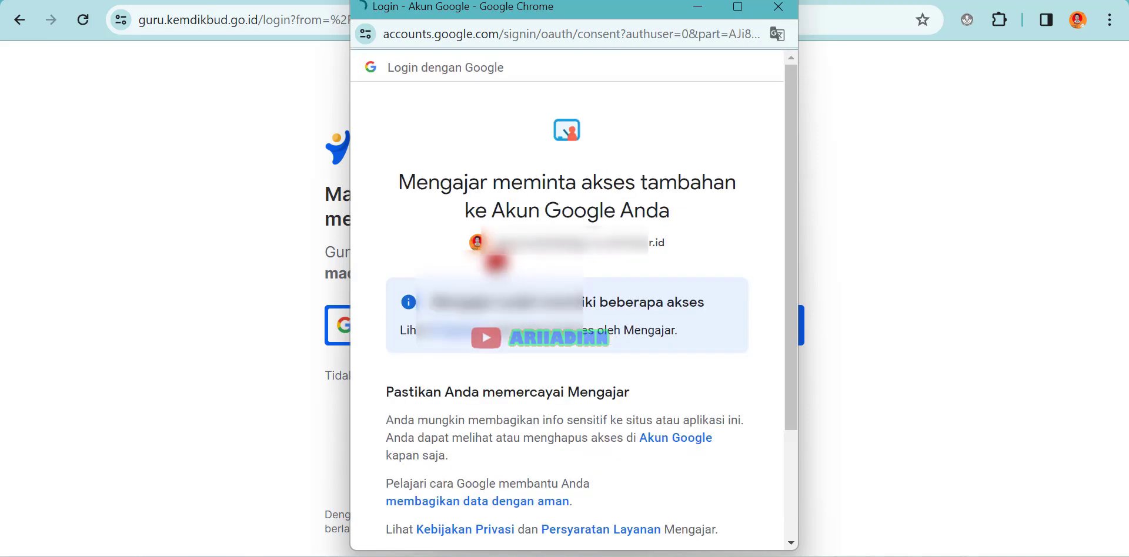
pyautogui.moveTo(792, 130); pyautogui.dragTo(778, 279)
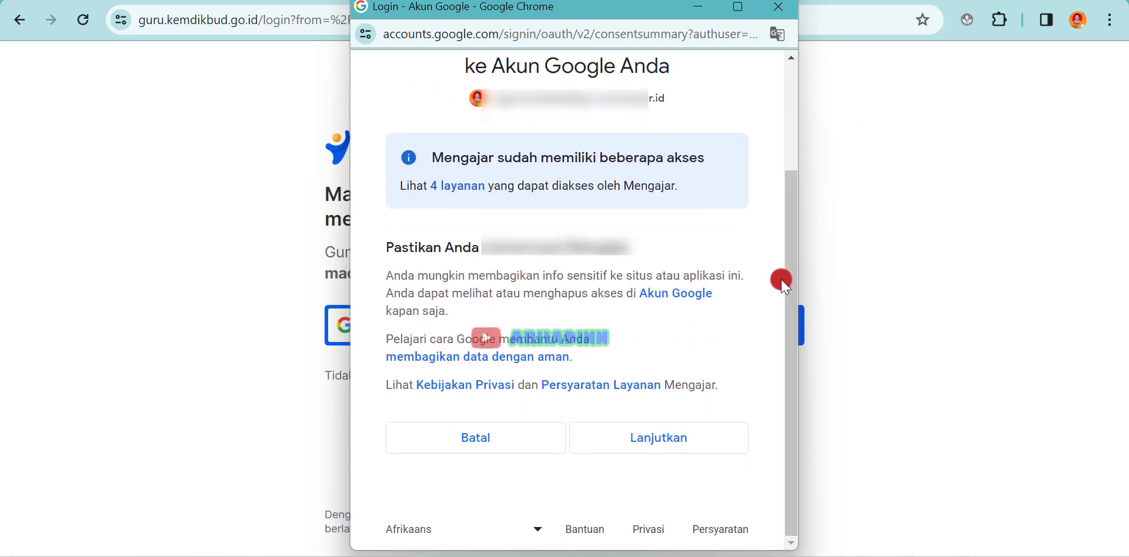
pyautogui.click(648, 438)
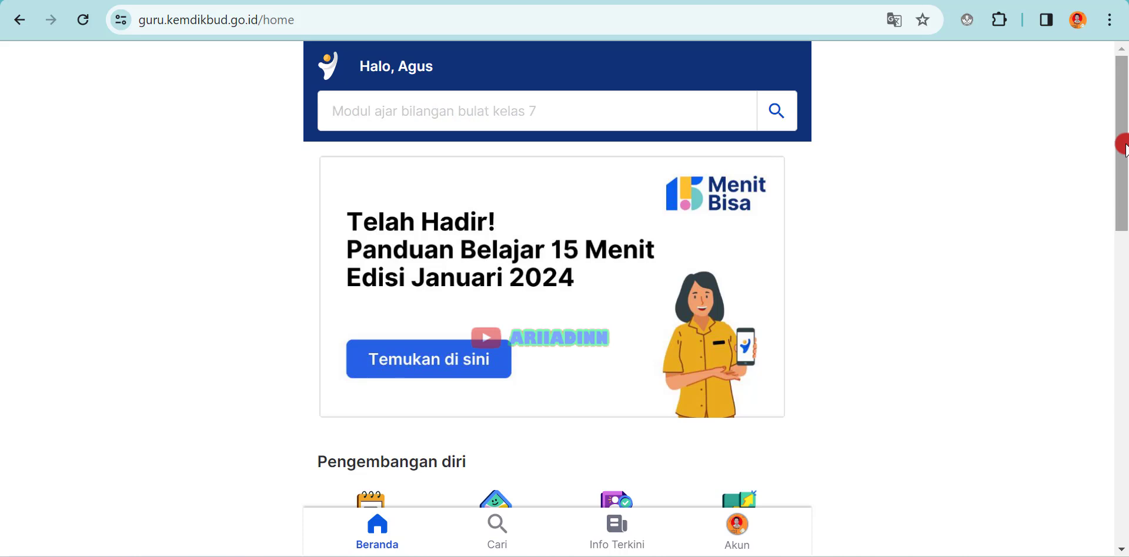
# Open Pengelolaan Kinerja, choose to stay on this device, and continue the performance plan
pyautogui.moveTo(1123, 145); pyautogui.dragTo(1119, 237)
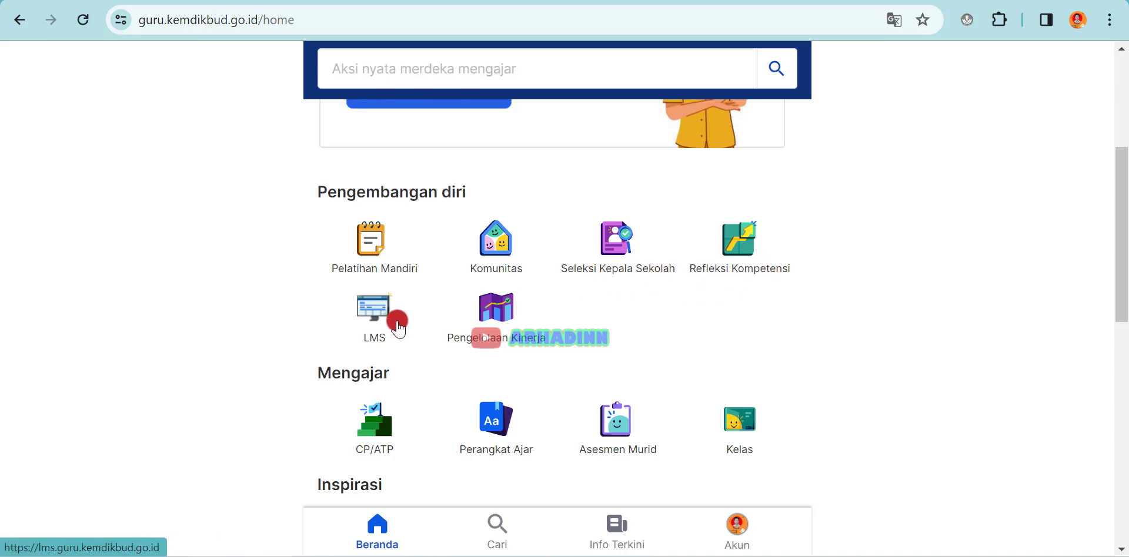
pyautogui.click(500, 340)
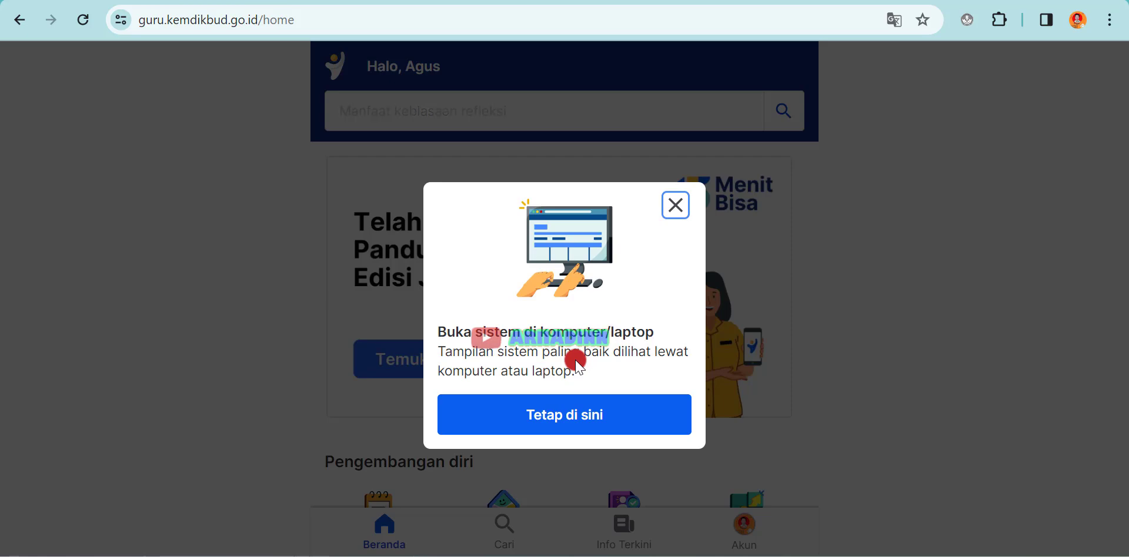
pyautogui.click(594, 421)
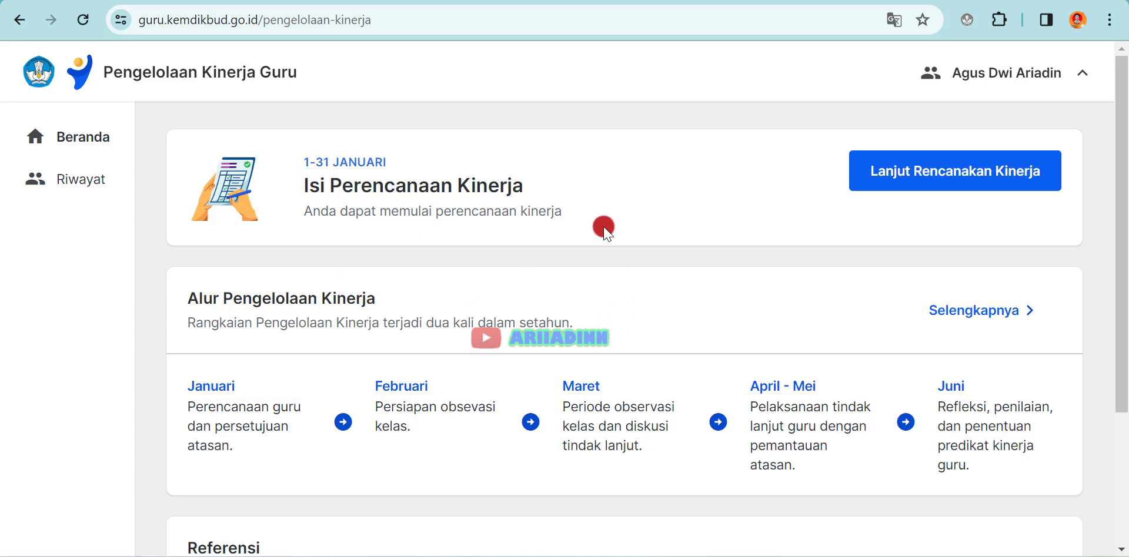
pyautogui.moveTo(1116, 118)
pyautogui.mouseDown()
pyautogui.moveTo(1122, 197)
pyautogui.moveTo(1121, 104)
pyautogui.mouseUp()
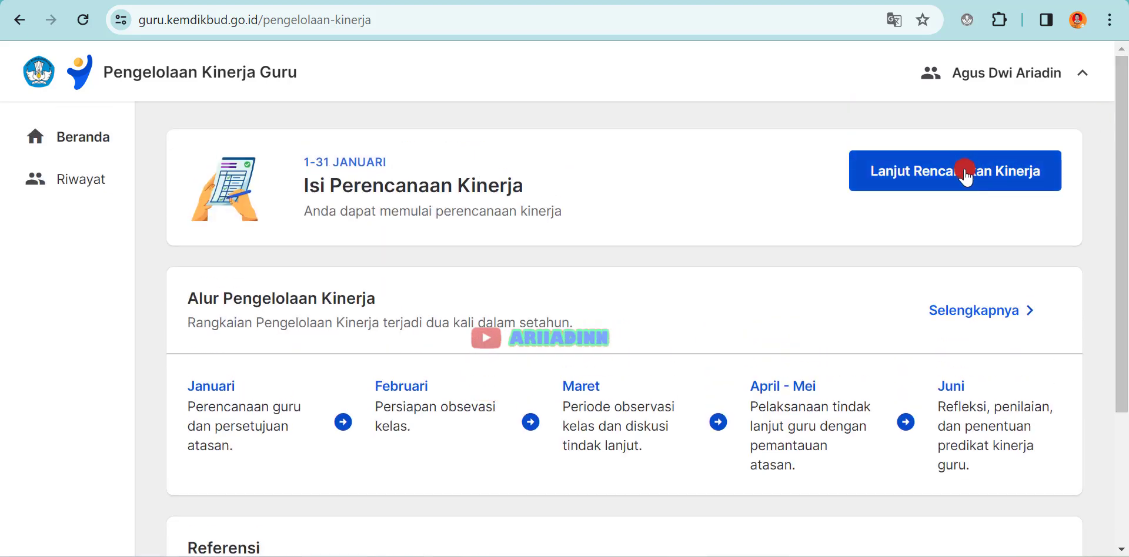
pyautogui.click(966, 175)
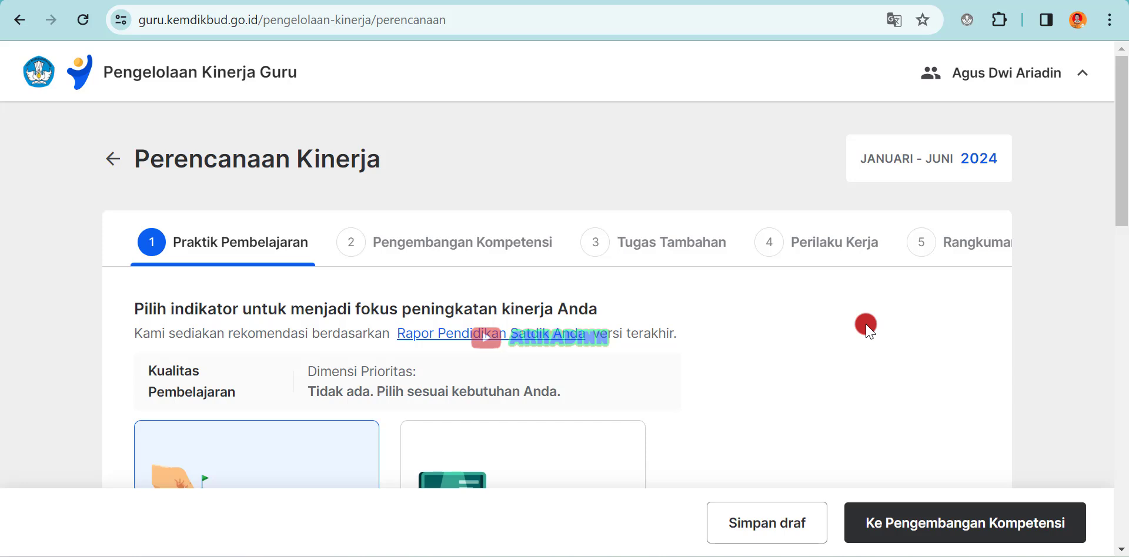
# Review the focus indicators, clear and reselect Penerapan Disiplin Positif, and continue to Pengembangan Kompetensi
pyautogui.moveTo(1120, 110); pyautogui.dragTo(1121, 172)
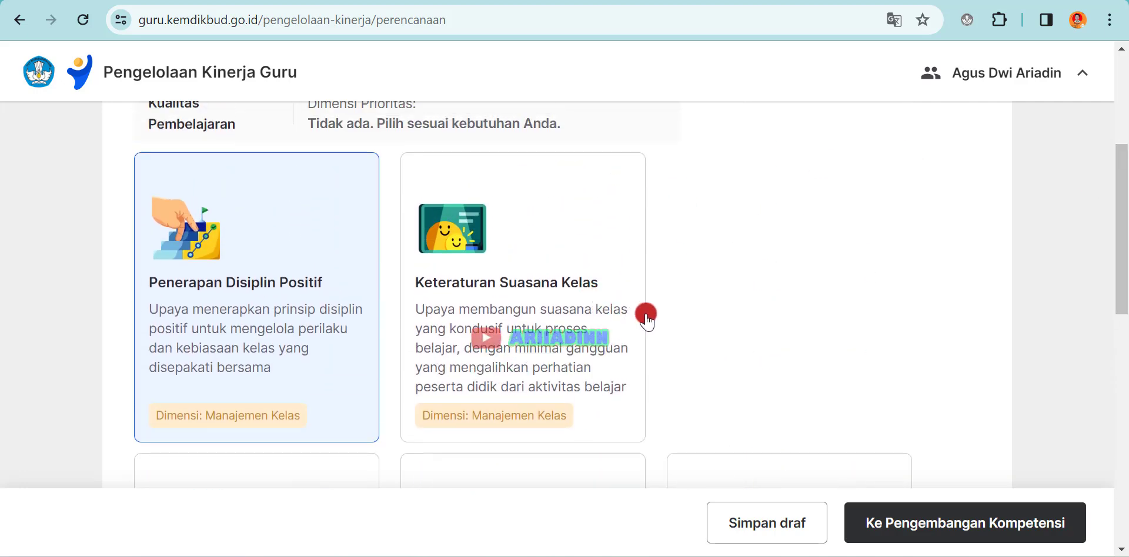
pyautogui.moveTo(1122, 192); pyautogui.dragTo(1123, 288)
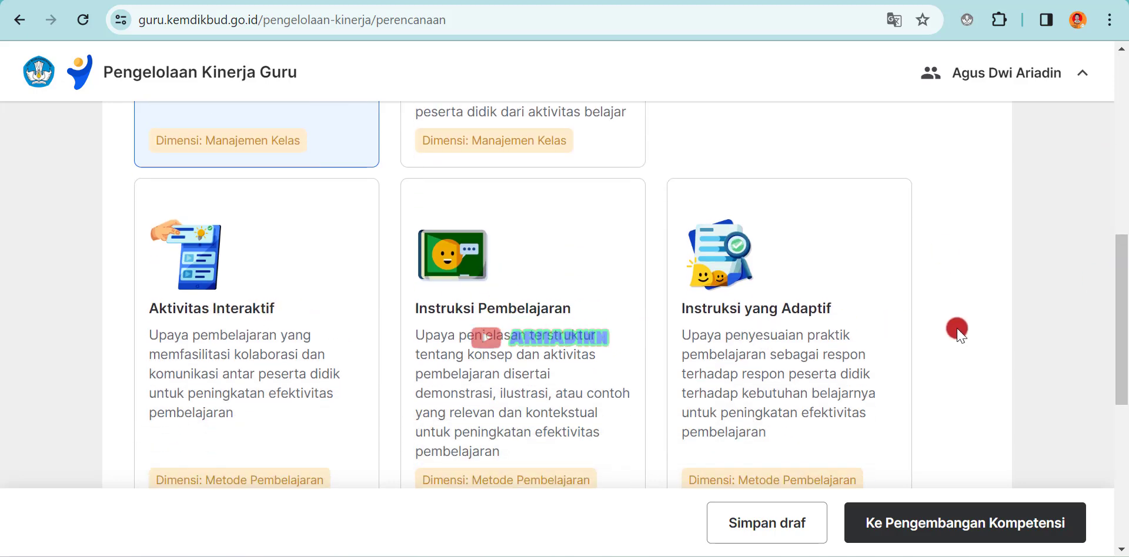
pyautogui.moveTo(1121, 306); pyautogui.dragTo(1123, 441)
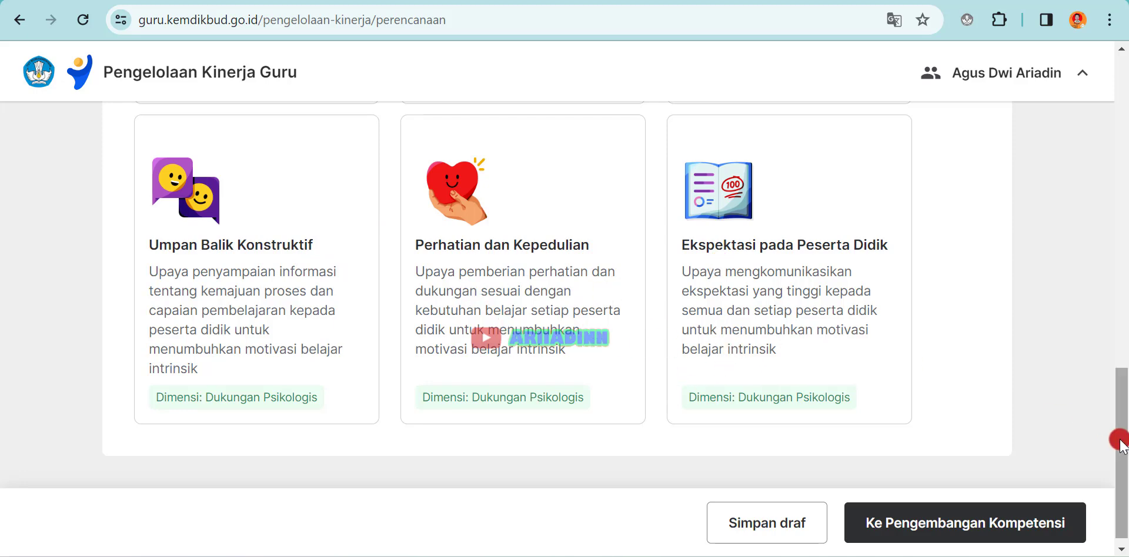
pyautogui.moveTo(1125, 337); pyautogui.dragTo(1123, 221)
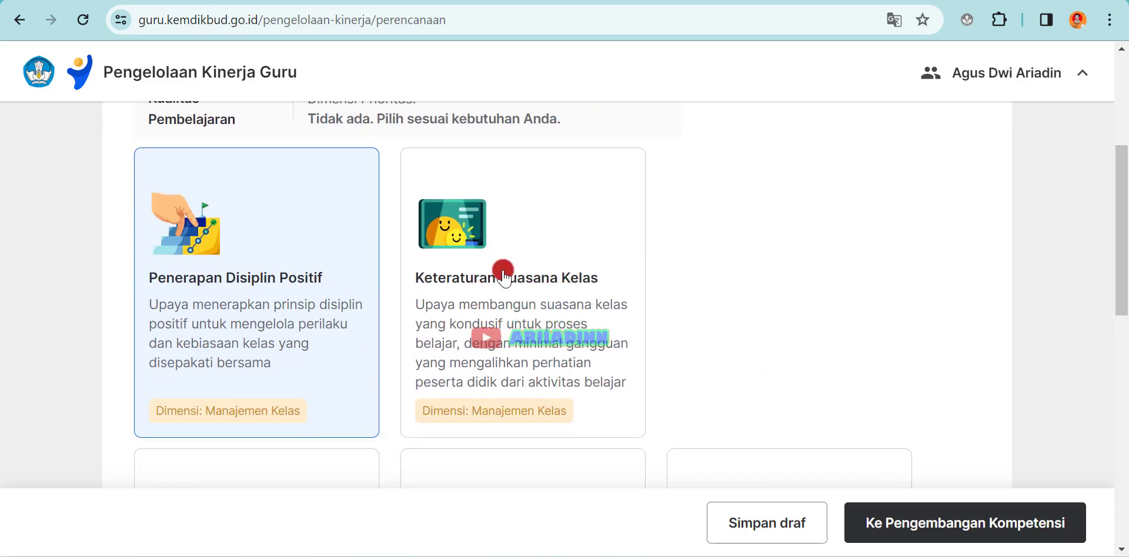
pyautogui.click(154, 287)
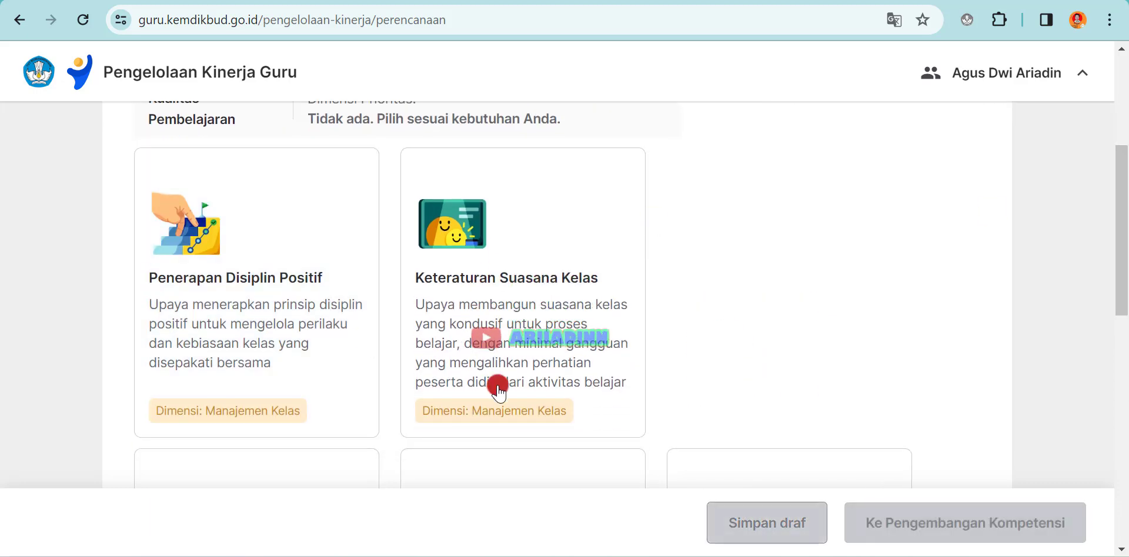
pyautogui.moveTo(1124, 255); pyautogui.dragTo(1124, 169)
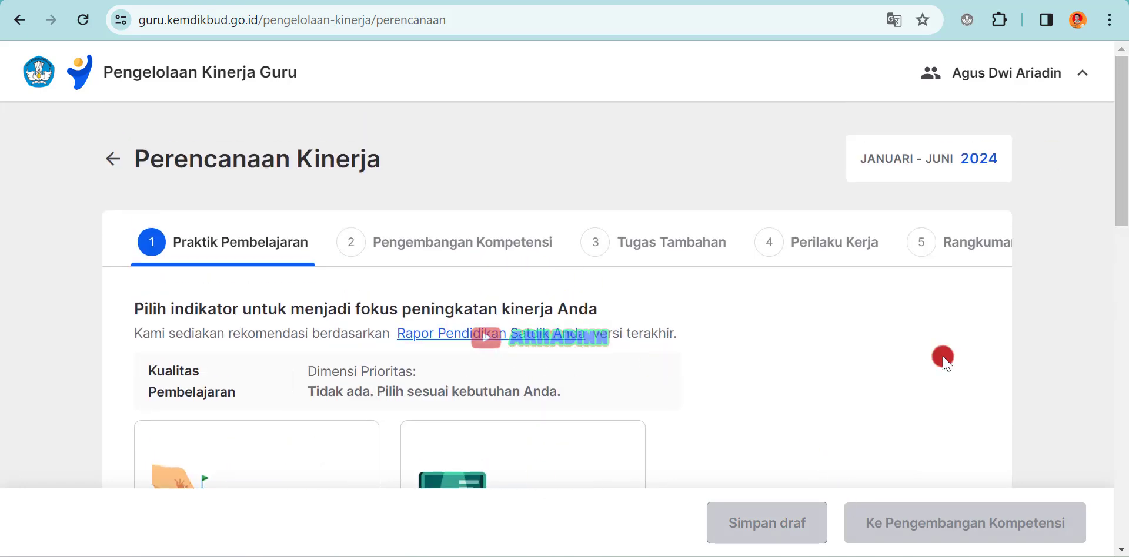
pyautogui.moveTo(1121, 154); pyautogui.dragTo(1122, 335)
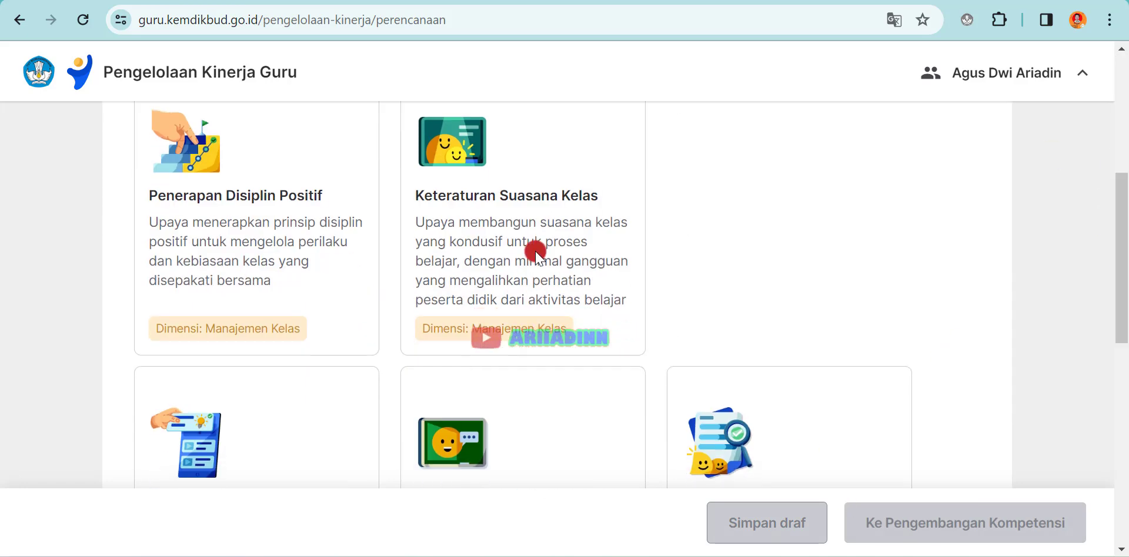
pyautogui.click(221, 175)
pyautogui.click(945, 523)
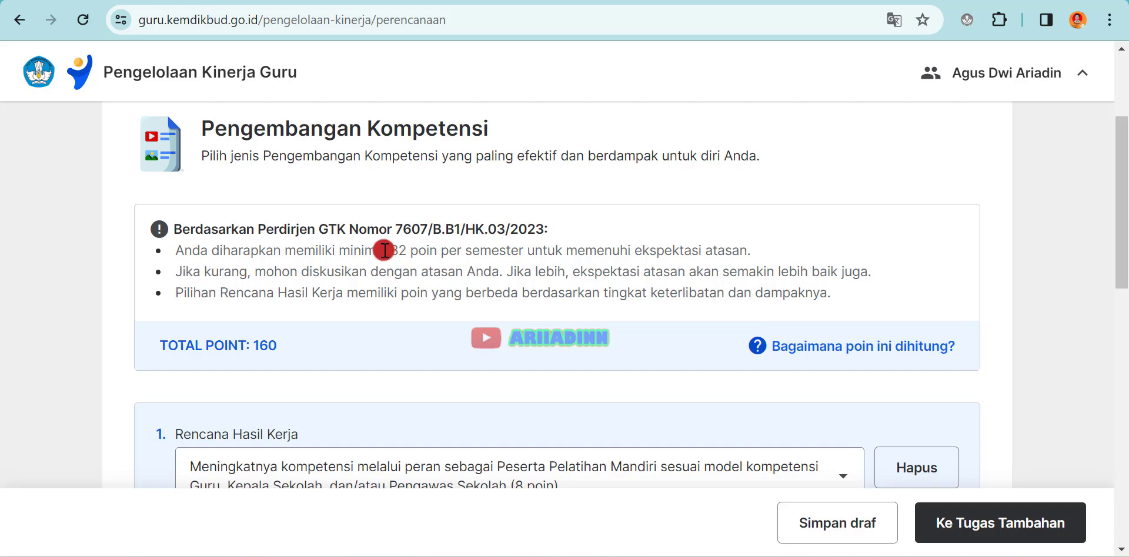
# Highlight the 32-point semester minimum and delete all existing Rencana Hasil Kerja entries
pyautogui.moveTo(390, 252); pyautogui.dragTo(524, 255)
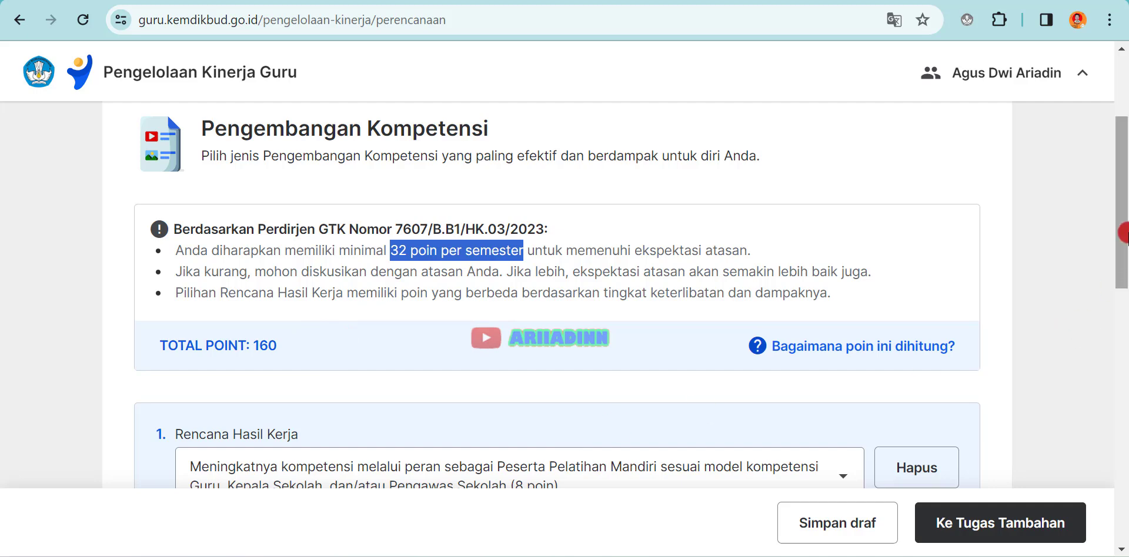
pyautogui.moveTo(1120, 235); pyautogui.dragTo(1113, 340)
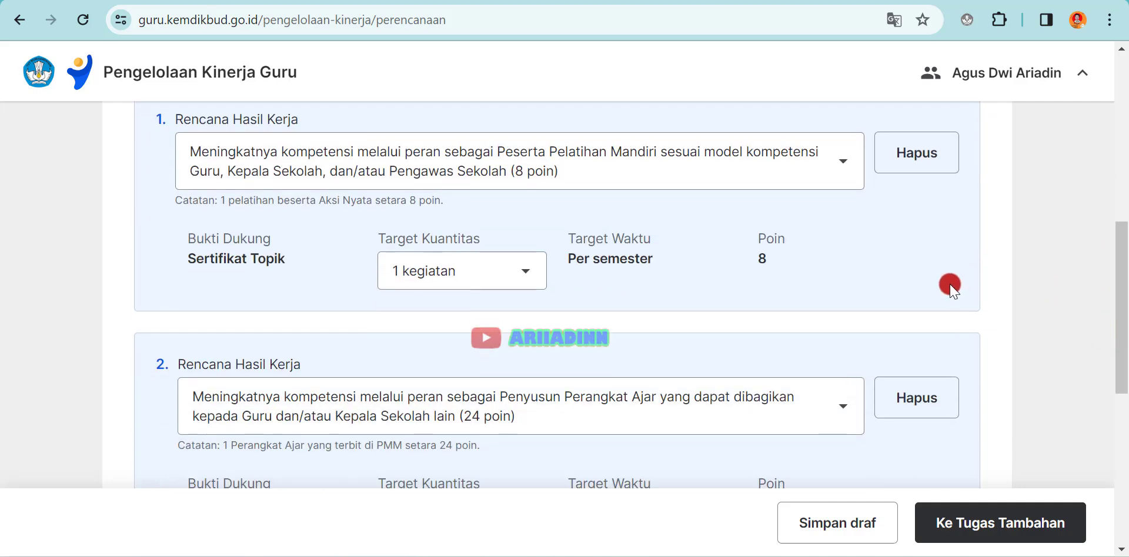
pyautogui.click(903, 143)
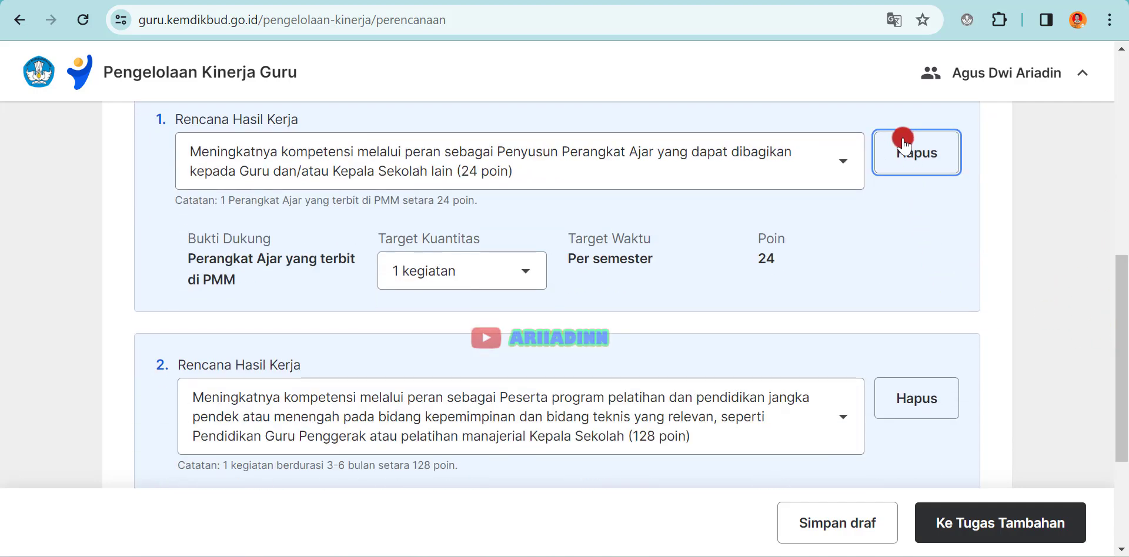
pyautogui.click(903, 141)
pyautogui.click(903, 185)
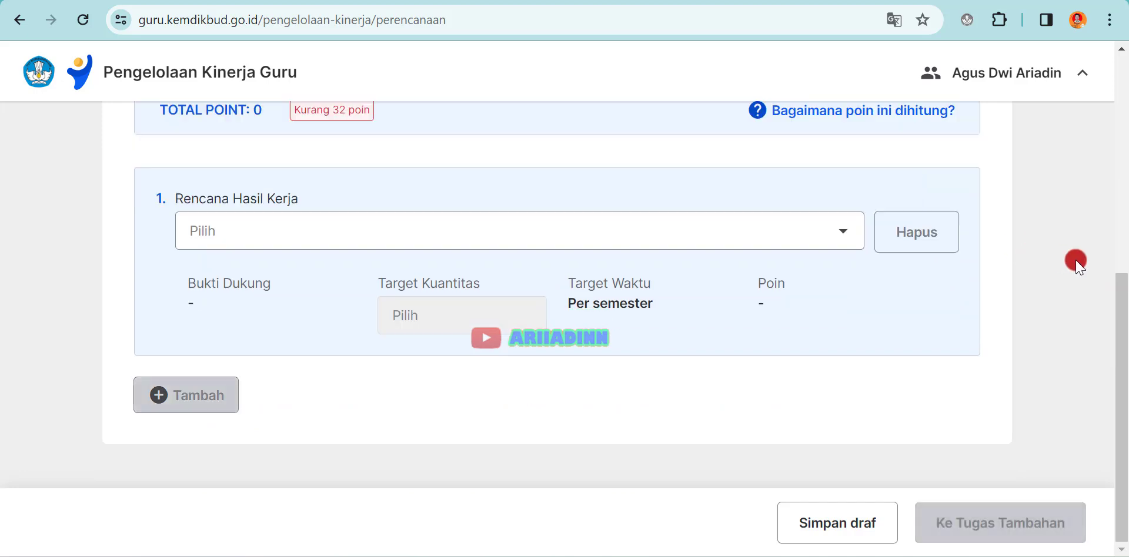
# Choose the Peserta Pelatihan Mandiri option (8 poin) as the first Rencana Hasil Kerja
pyautogui.scroll(3, 1124, 280)
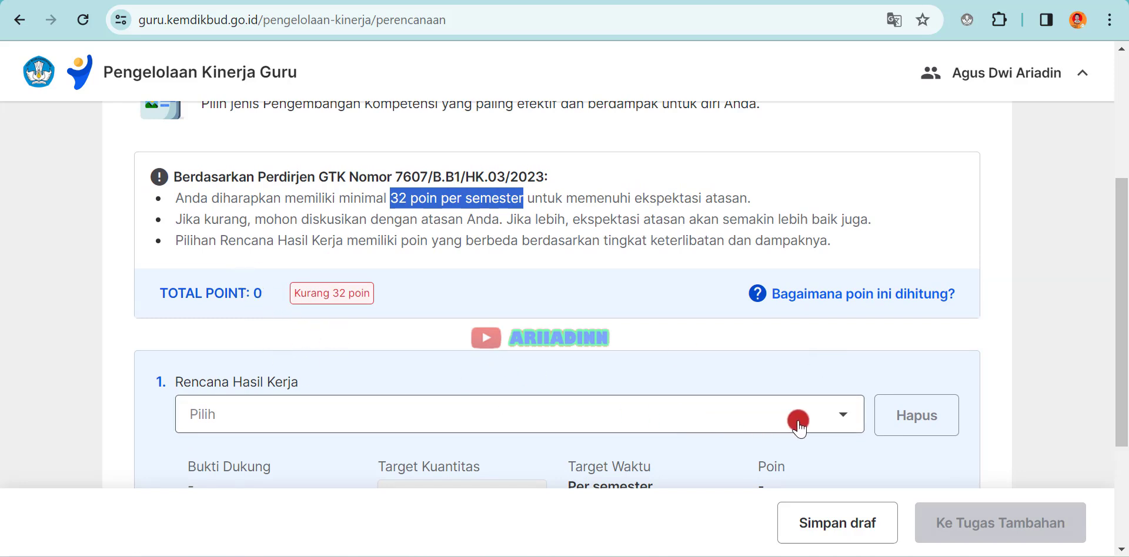
pyautogui.click(841, 419)
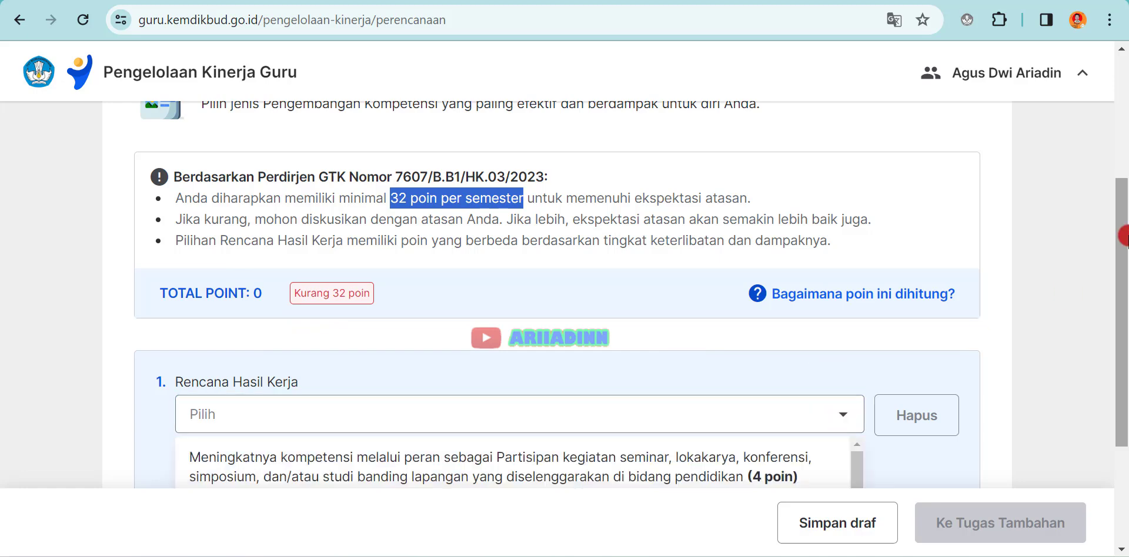
pyautogui.scroll(-3, 1081, 328)
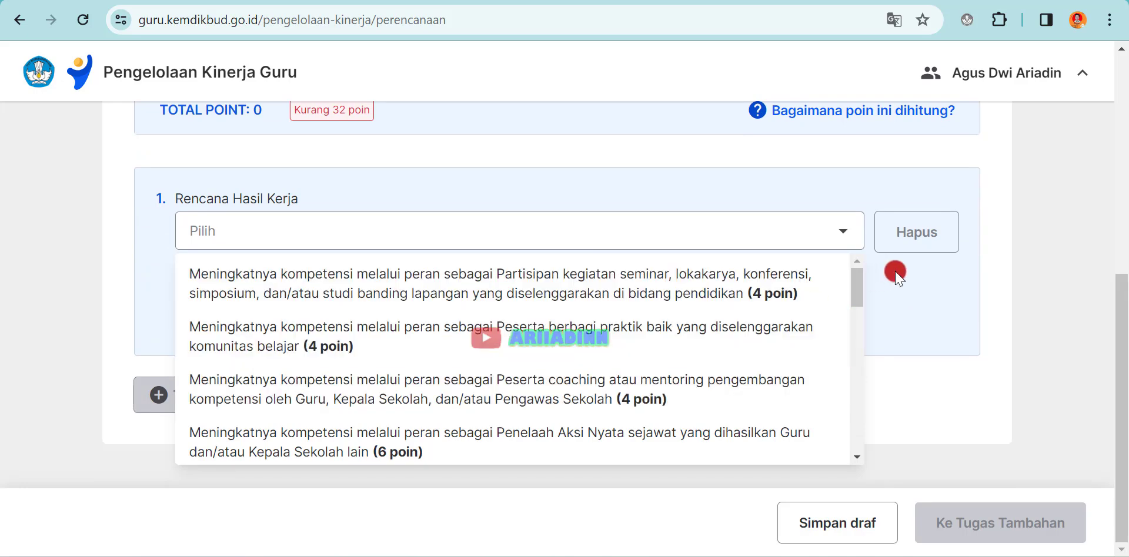
pyautogui.moveTo(855, 297); pyautogui.dragTo(873, 462)
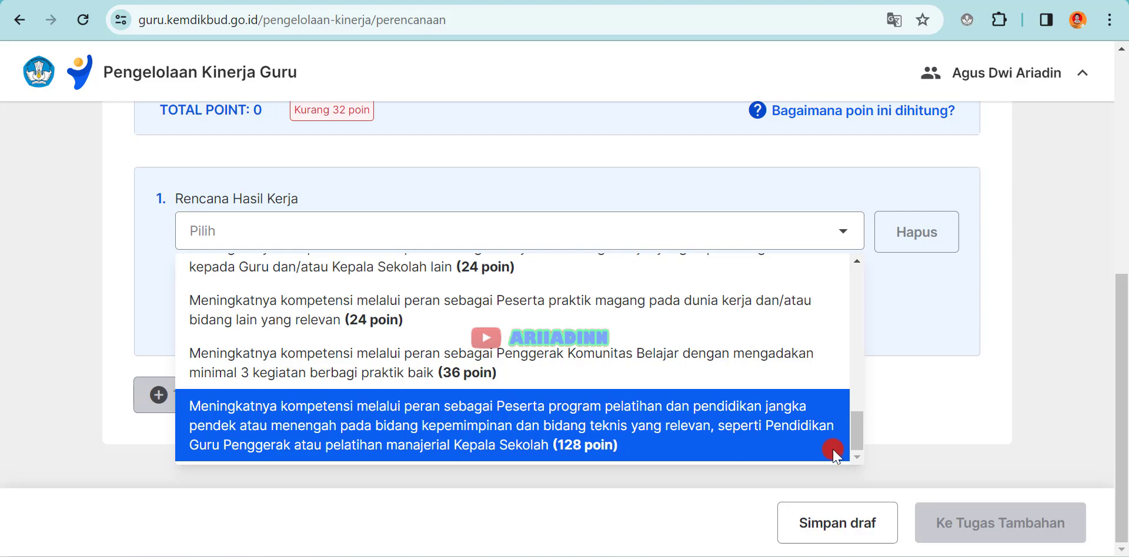
pyautogui.moveTo(854, 442); pyautogui.dragTo(859, 303)
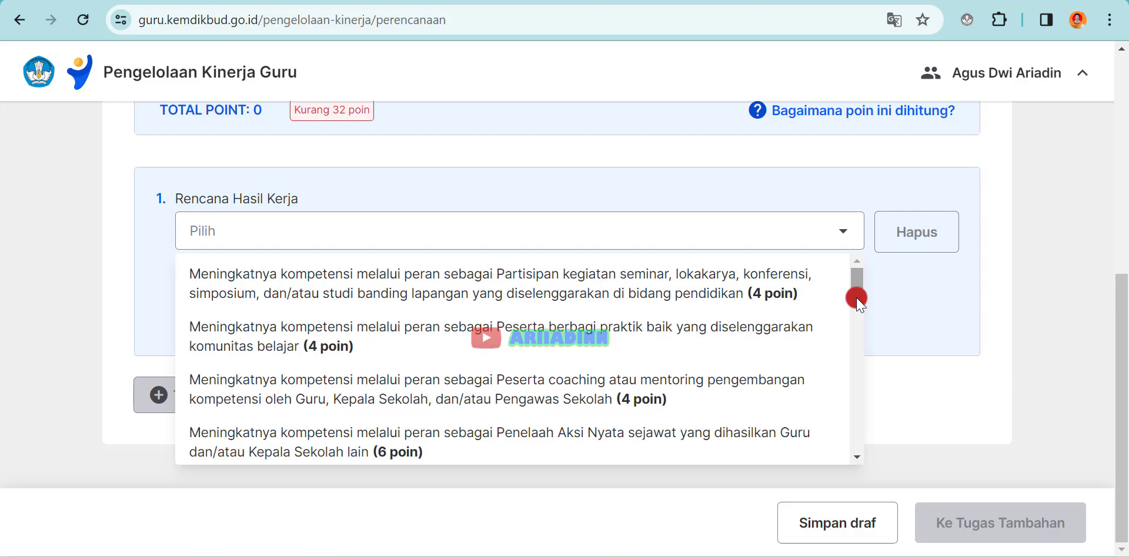
pyautogui.moveTo(857, 301); pyautogui.dragTo(864, 374)
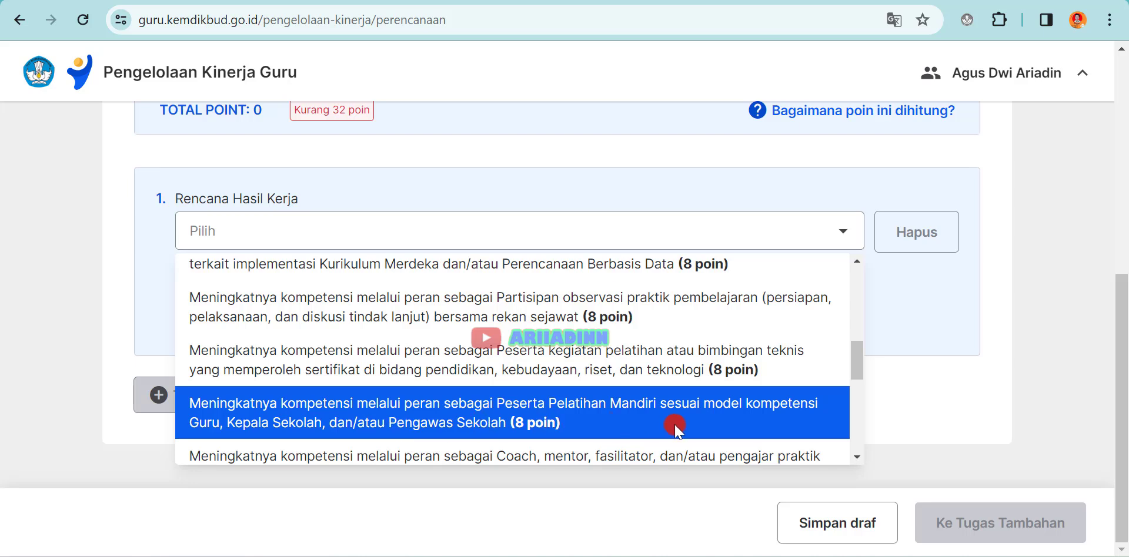
pyautogui.click(368, 411)
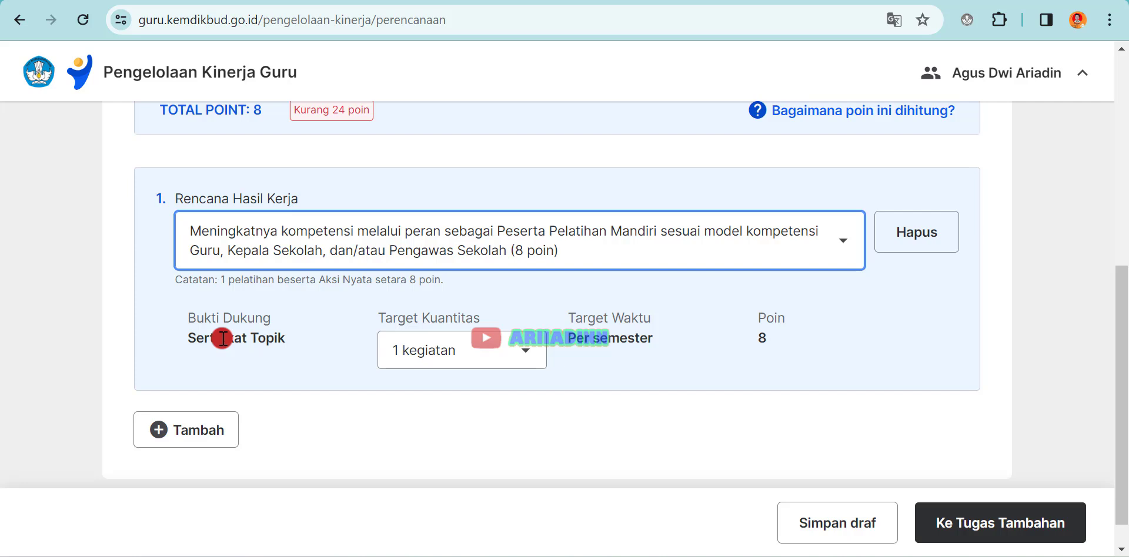
# Set the Target Kuantitas of the first Rencana Hasil Kerja to 1 kegiatan
pyautogui.click(532, 355)
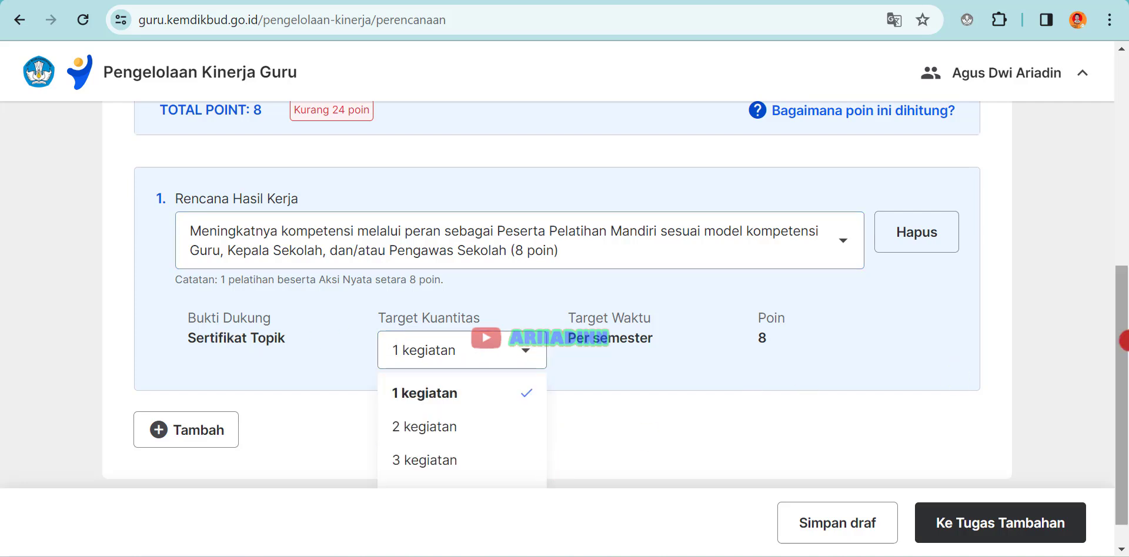
pyautogui.moveTo(1123, 371); pyautogui.dragTo(1123, 388)
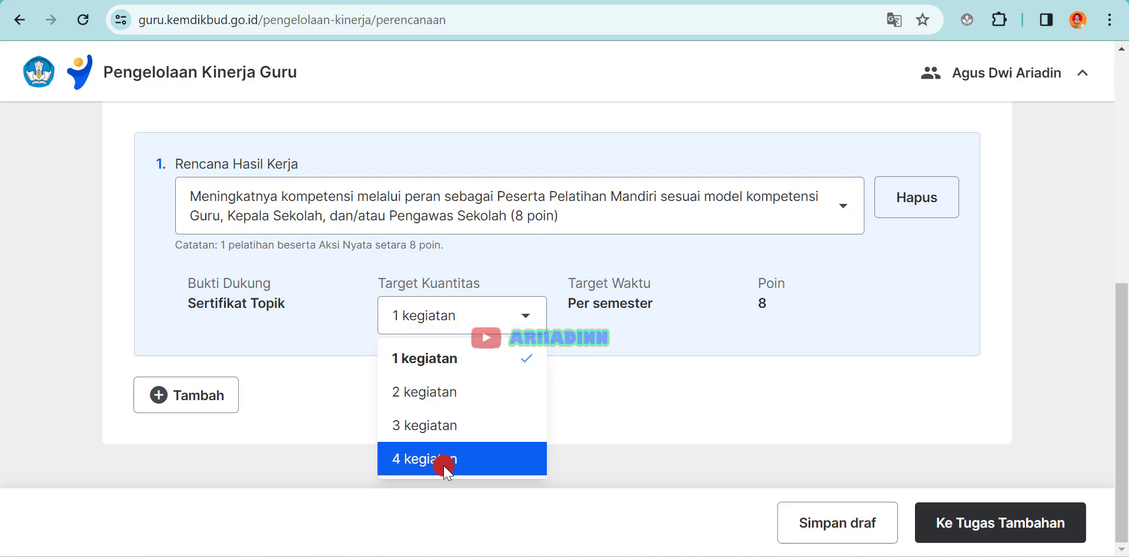
pyautogui.click(456, 362)
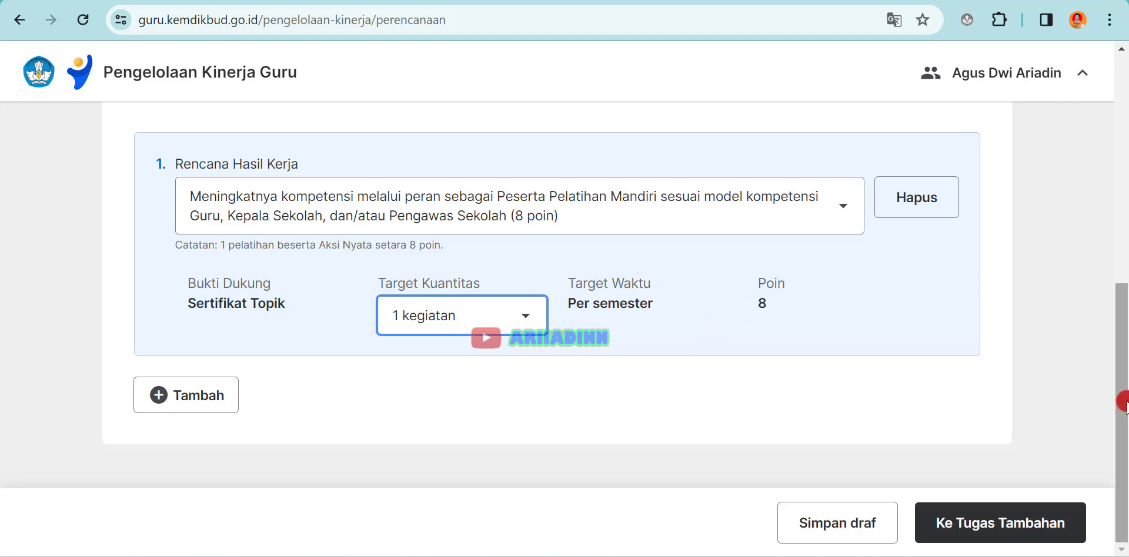
# Check the point total against the minimum and add a second, empty Rencana Hasil Kerja entry
pyautogui.scroll(4, 1123, 391)
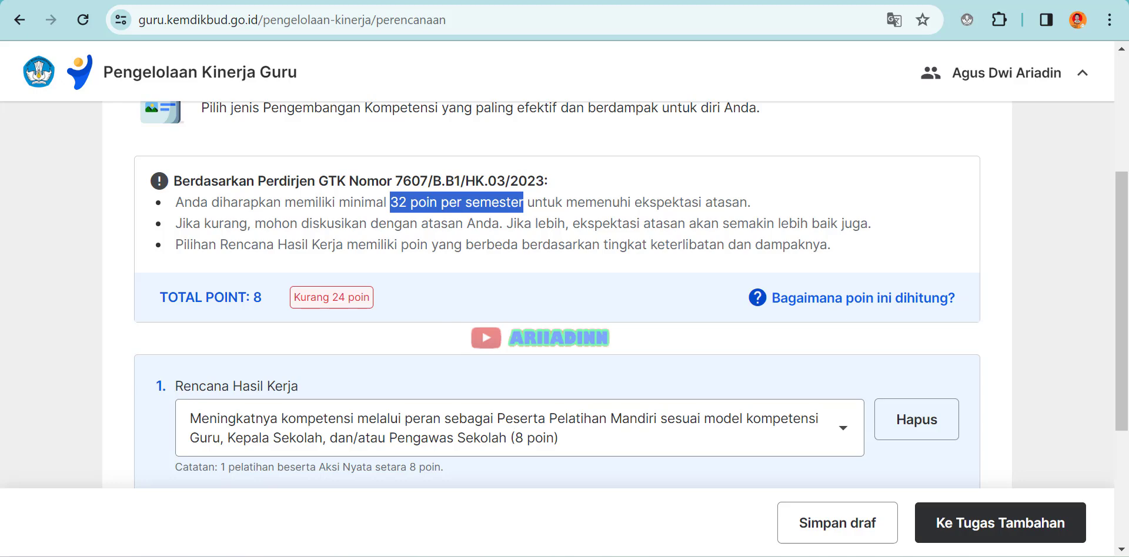
pyautogui.scroll(-4, 1120, 306)
pyautogui.click(206, 399)
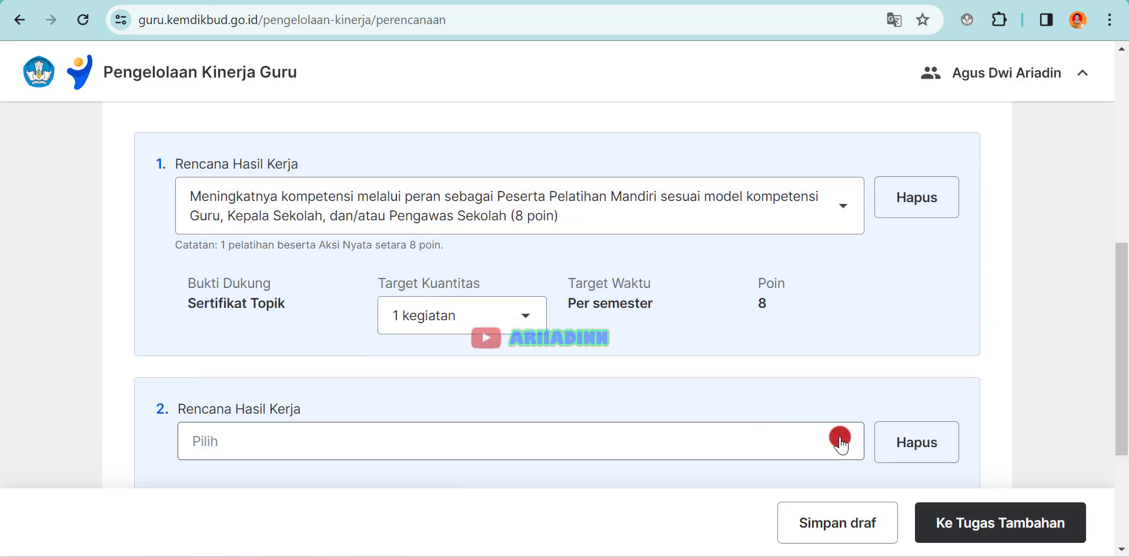
# Choose the Partisipan kegiatan seminar, lokakarya, konferensi, simposium, dan/atau studi banding option (4 poin) as the second Rencana Hasil Kerja
pyautogui.click(840, 440)
pyautogui.moveTo(1120, 268); pyautogui.dragTo(1124, 375)
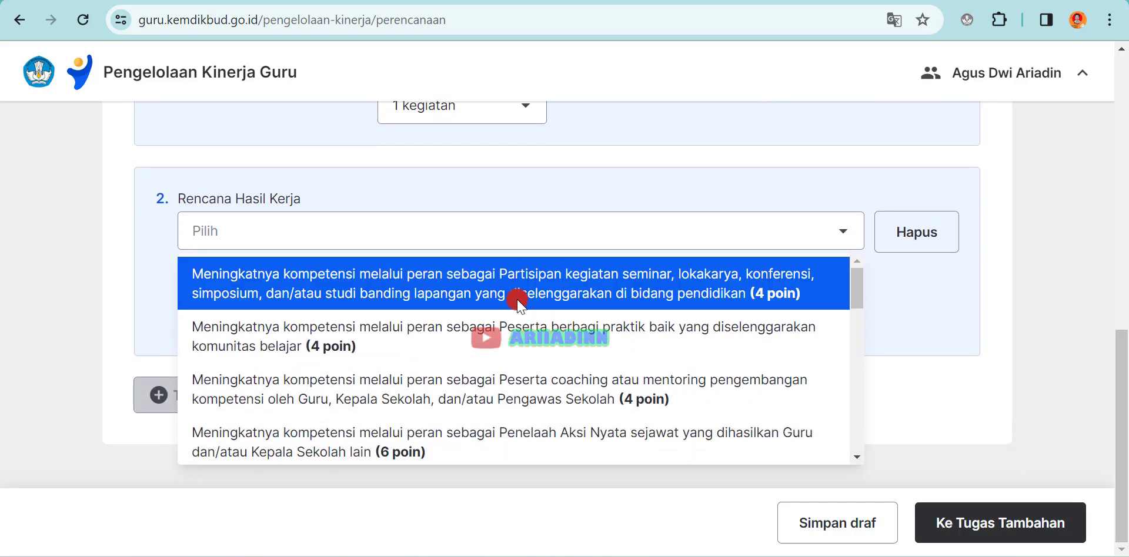
pyautogui.click(584, 300)
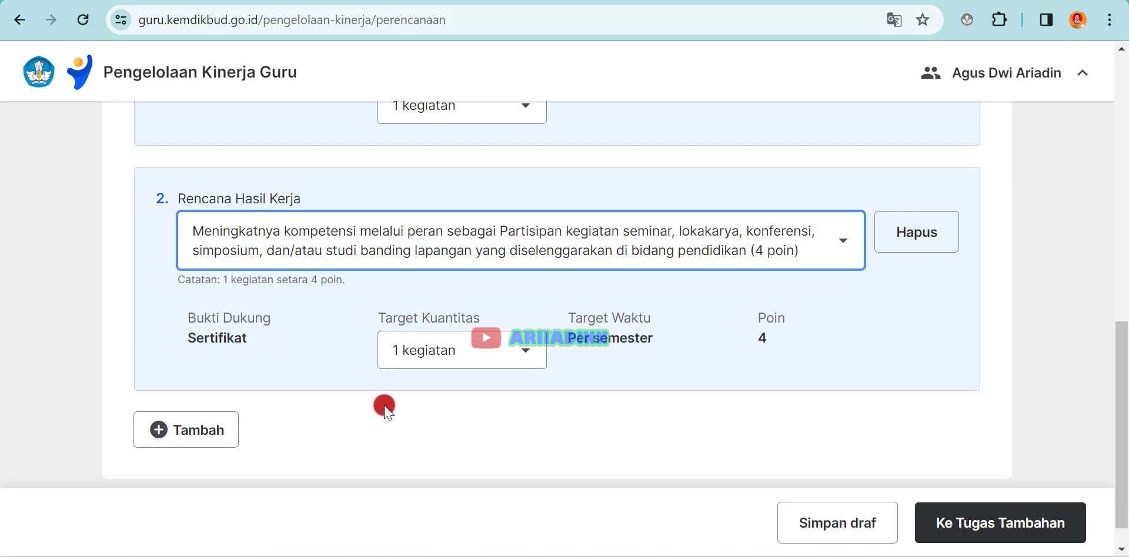
# Try a Target Kuantitas of 2 kegiatan for the second Rencana Hasil Kerja and set it back to 1 kegiatan
pyautogui.click(525, 364)
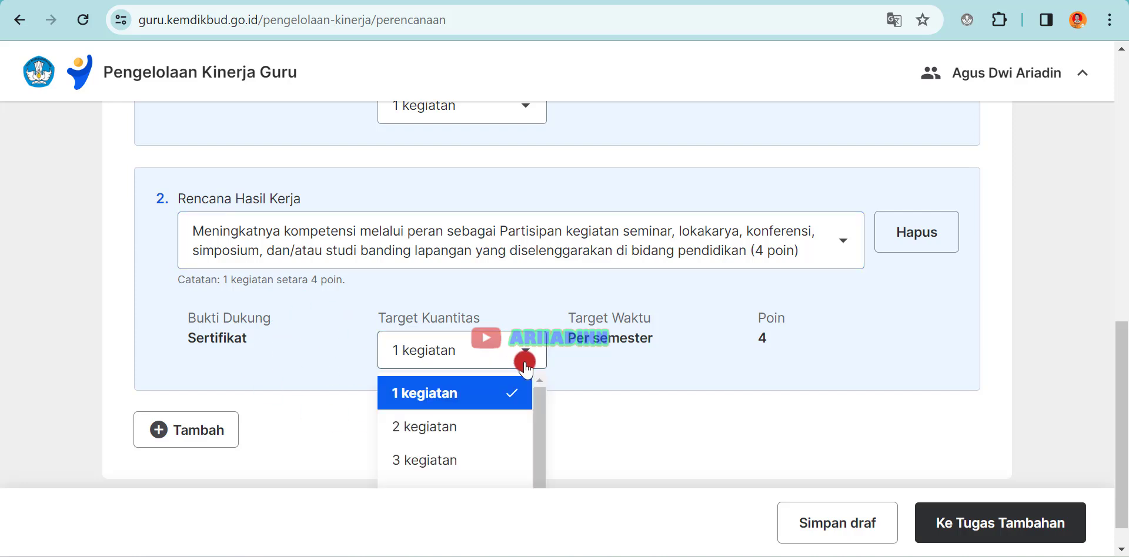
pyautogui.click(462, 433)
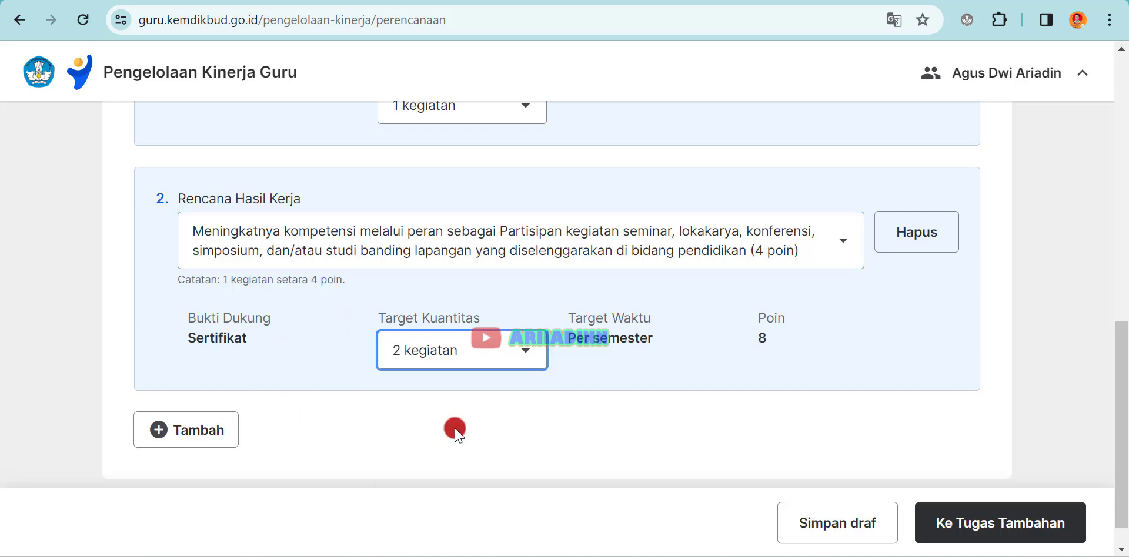
pyautogui.click(521, 350)
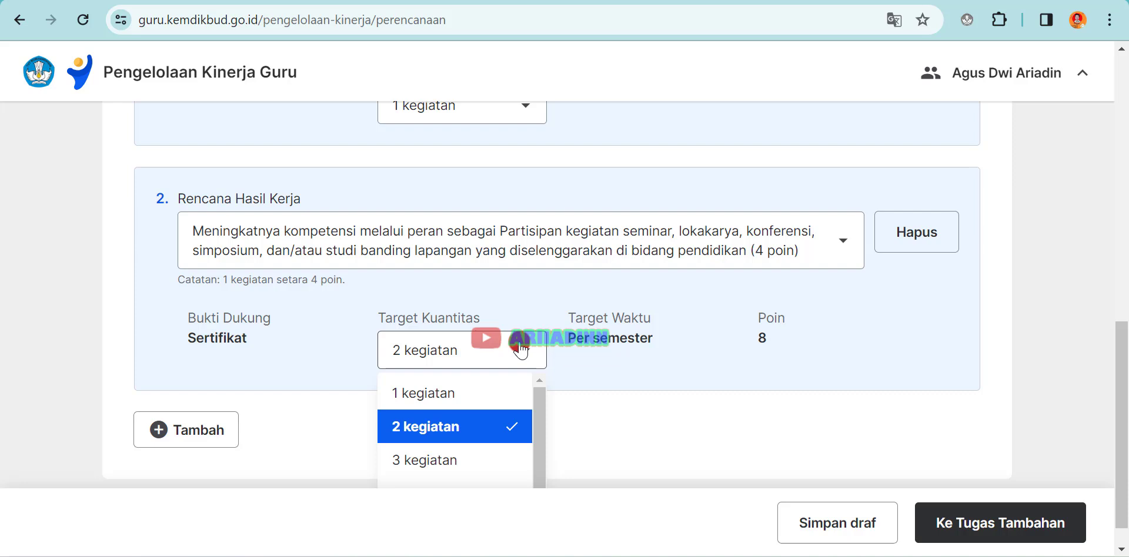
pyautogui.click(497, 380)
# Check the point total and continue to Tugas Tambahan without adding the missing points
pyautogui.moveTo(1124, 419); pyautogui.dragTo(1117, 282)
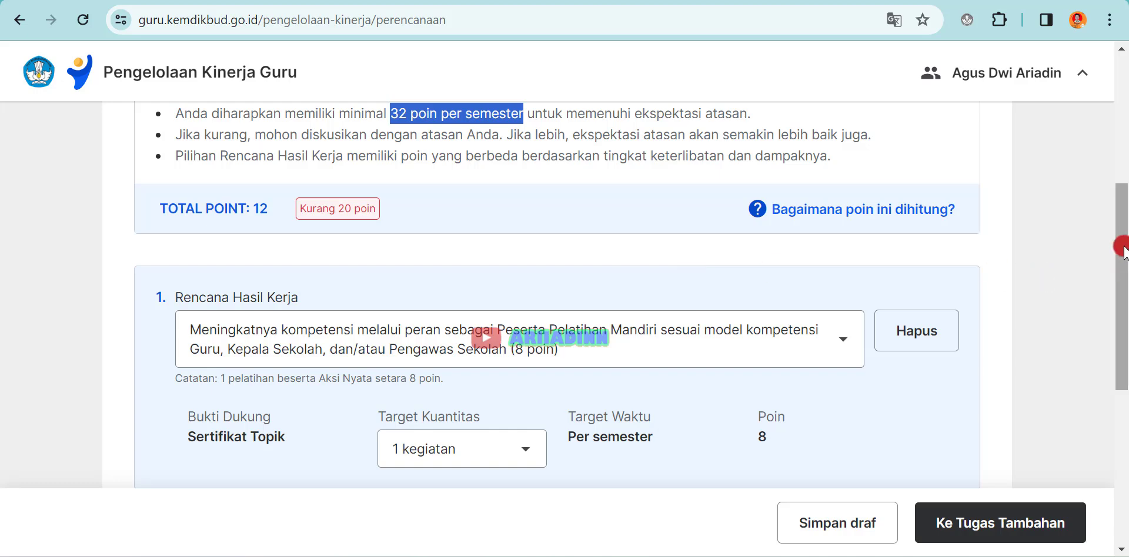
pyautogui.moveTo(1121, 288); pyautogui.dragTo(1121, 401)
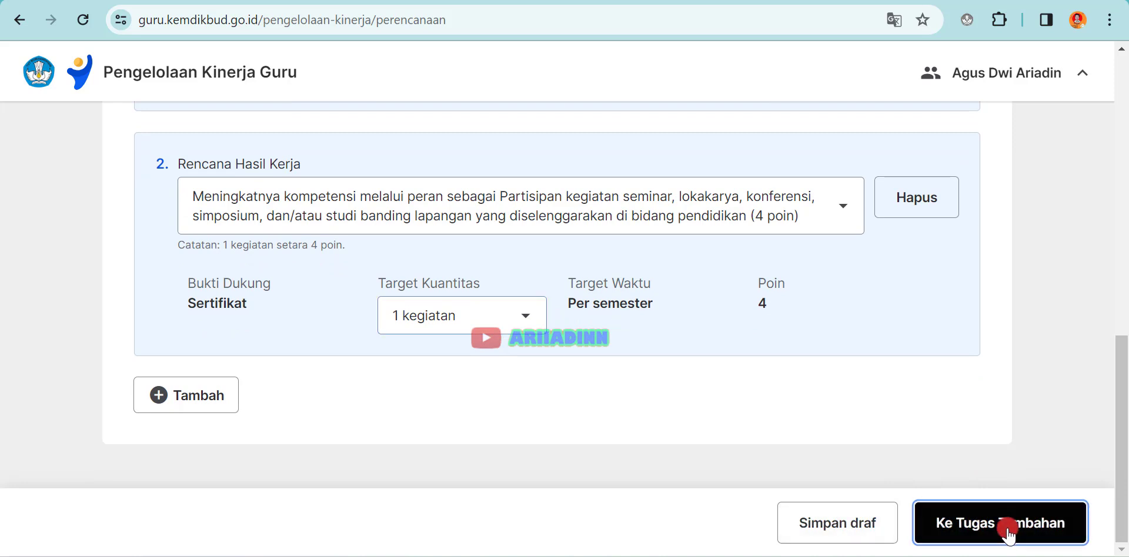
pyautogui.click(1005, 524)
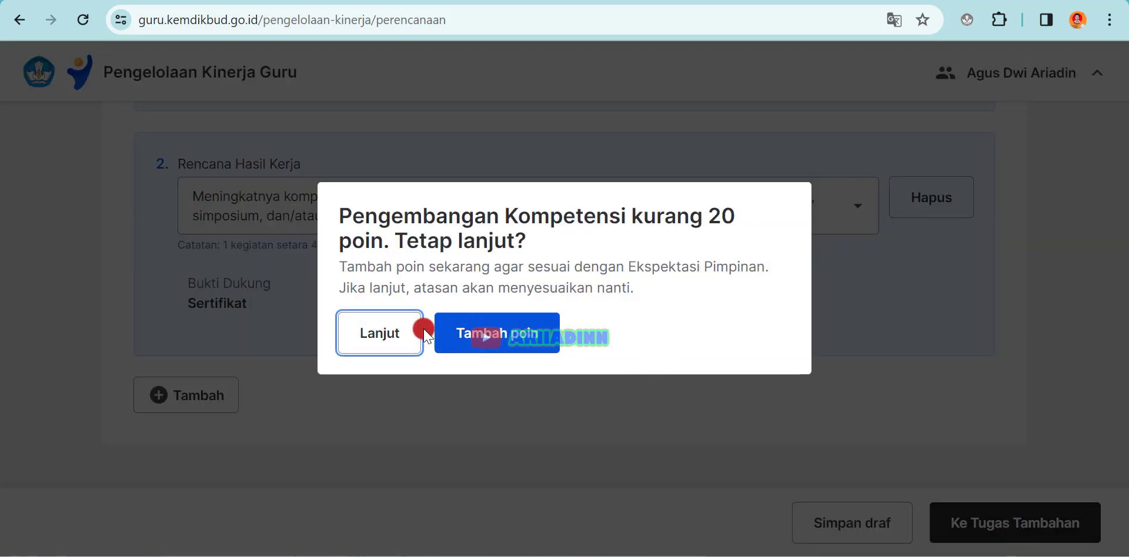
pyautogui.click(388, 341)
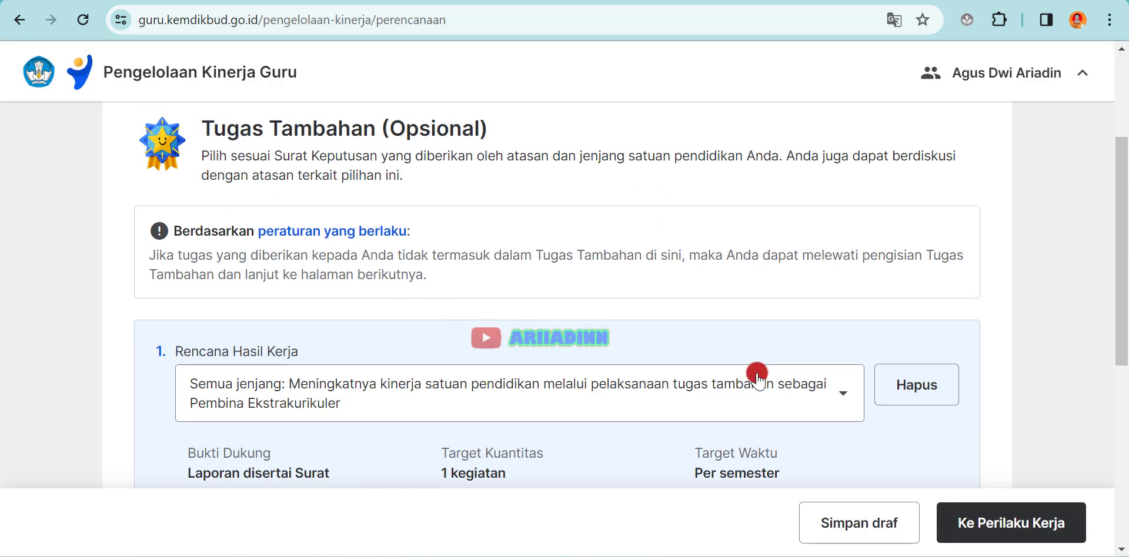
# Clear the existing Tugas Tambahan entries and choose Operator Data Pokok Pendidikan (Dapodik) for all levels as the first Rencana Hasil Kerja
pyautogui.click(921, 384)
pyautogui.click(921, 384)
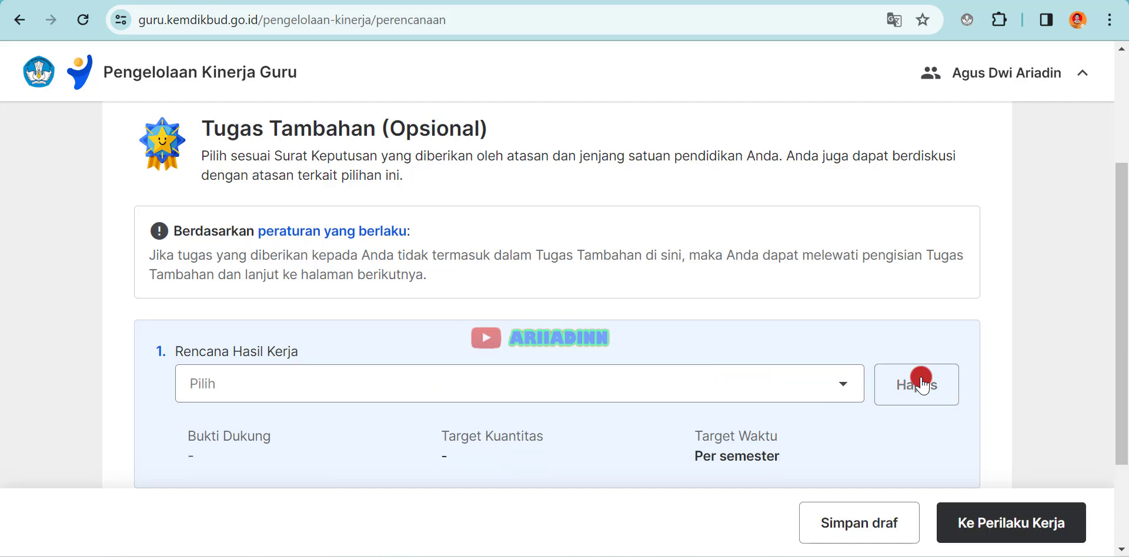
pyautogui.click(841, 387)
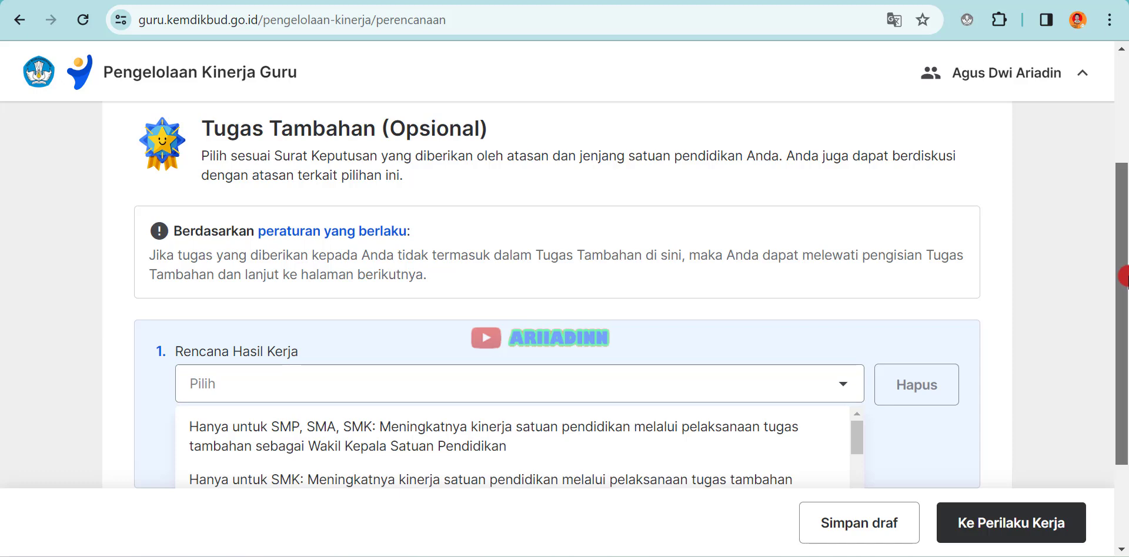
pyautogui.scroll(-2, 843, 391)
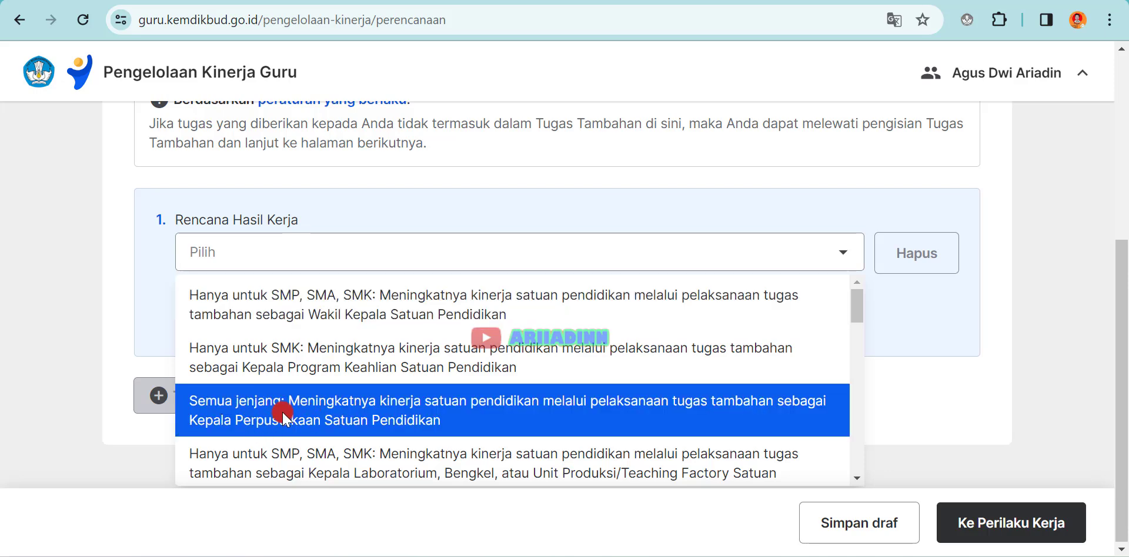
pyautogui.moveTo(857, 312); pyautogui.dragTo(864, 467)
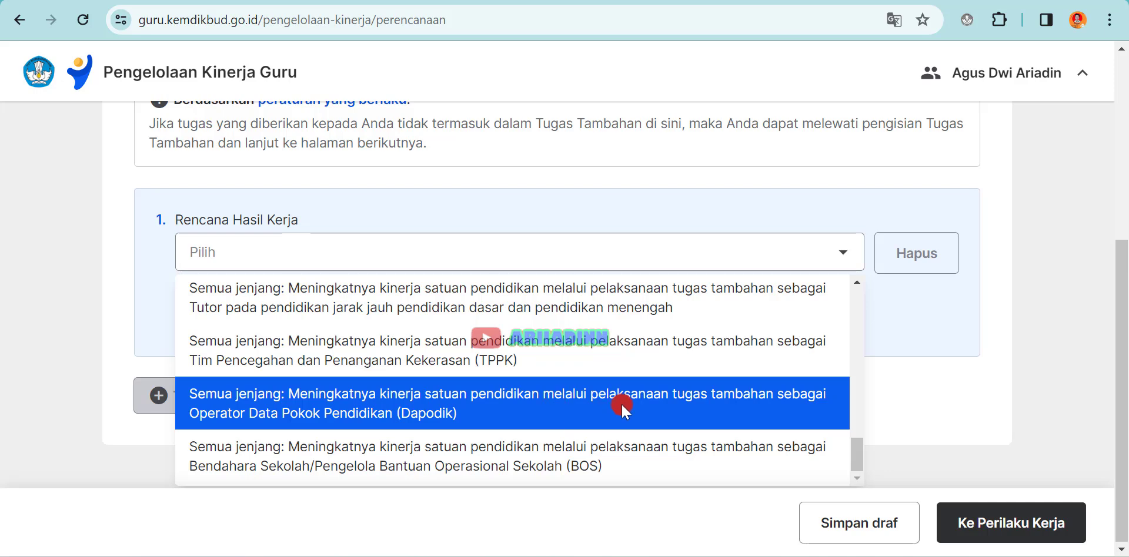
pyautogui.click(432, 396)
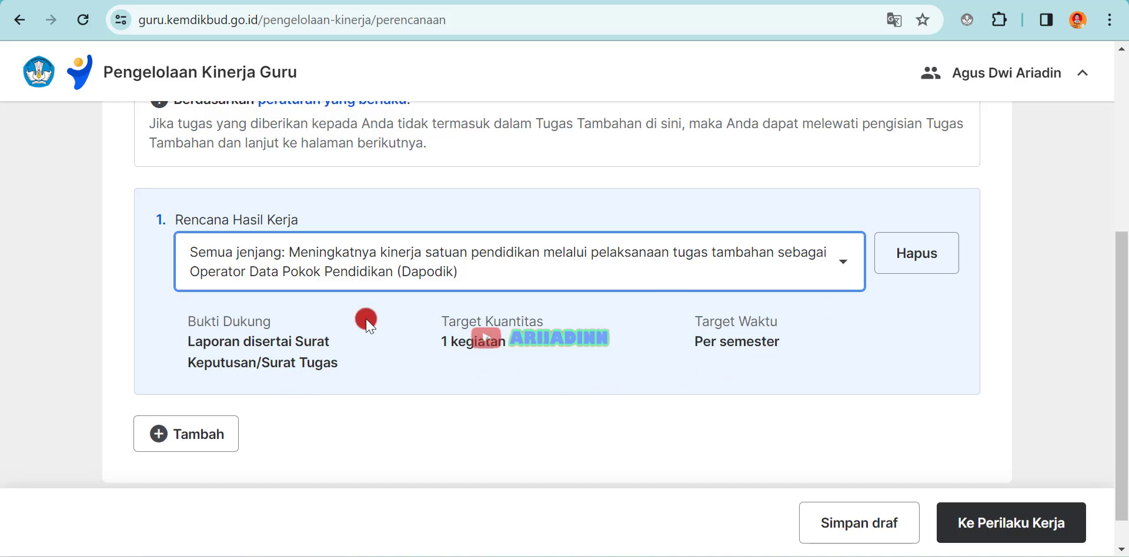
# Add a second Tugas Tambahan entry and choose the Pembina Ekstrakurikuler option for all levels
pyautogui.click(184, 434)
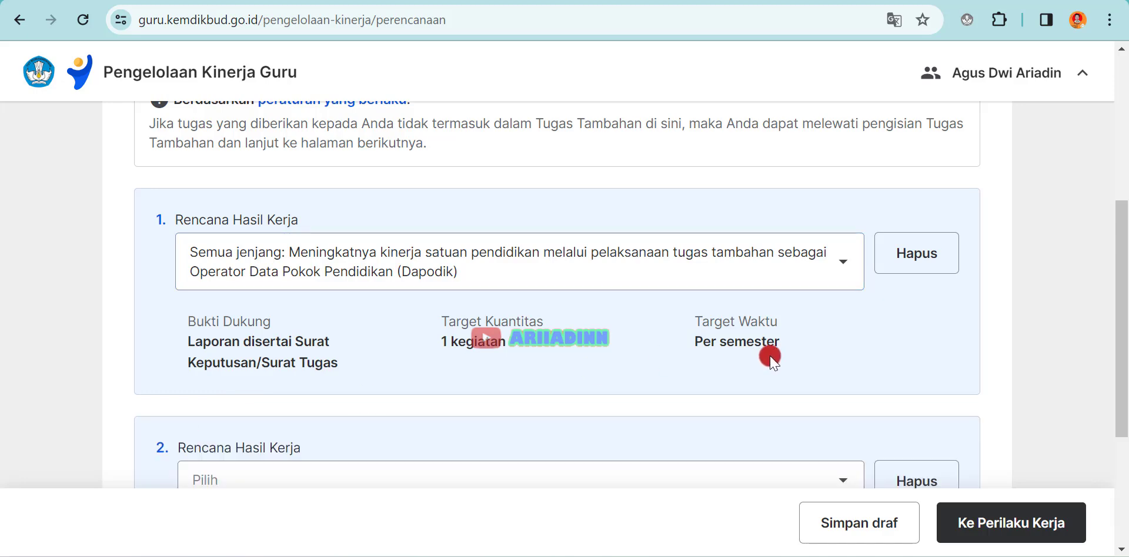
pyautogui.scroll(-3, 1111, 317)
pyautogui.click(830, 277)
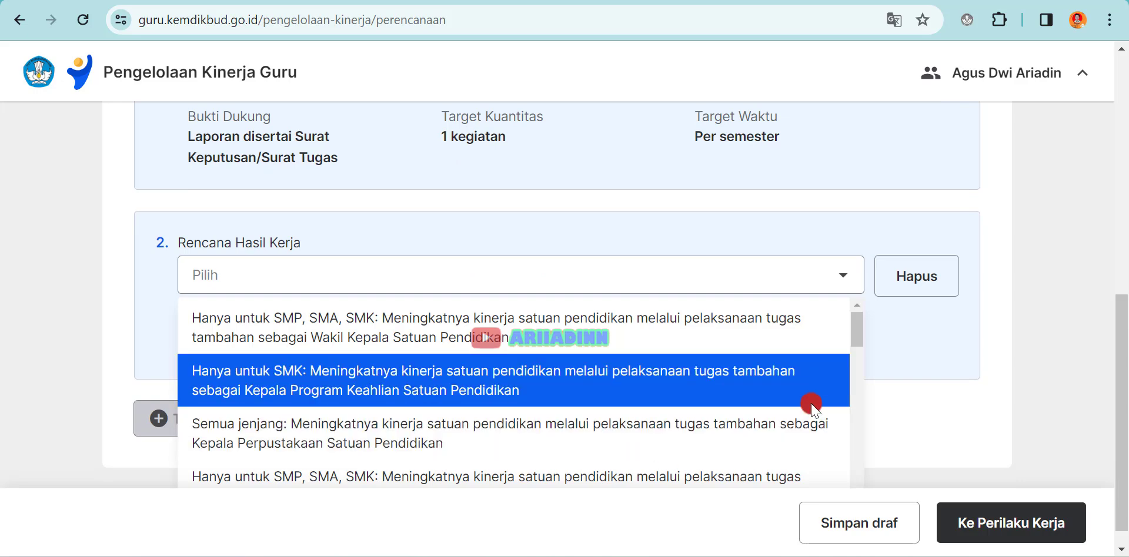
pyautogui.scroll(-1, 856, 353)
pyautogui.moveTo(855, 351); pyautogui.dragTo(852, 391)
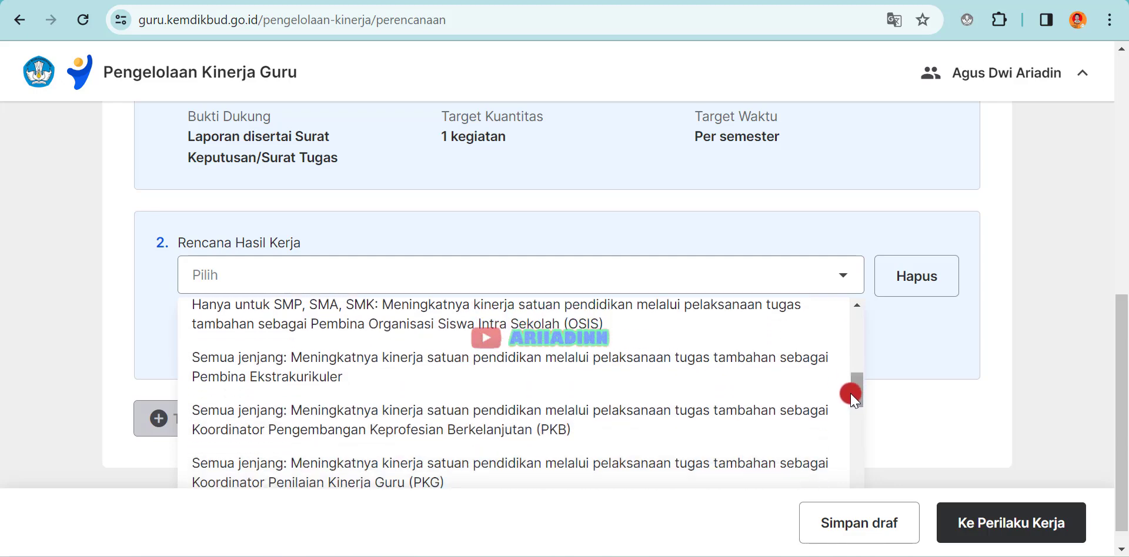
pyautogui.click(714, 385)
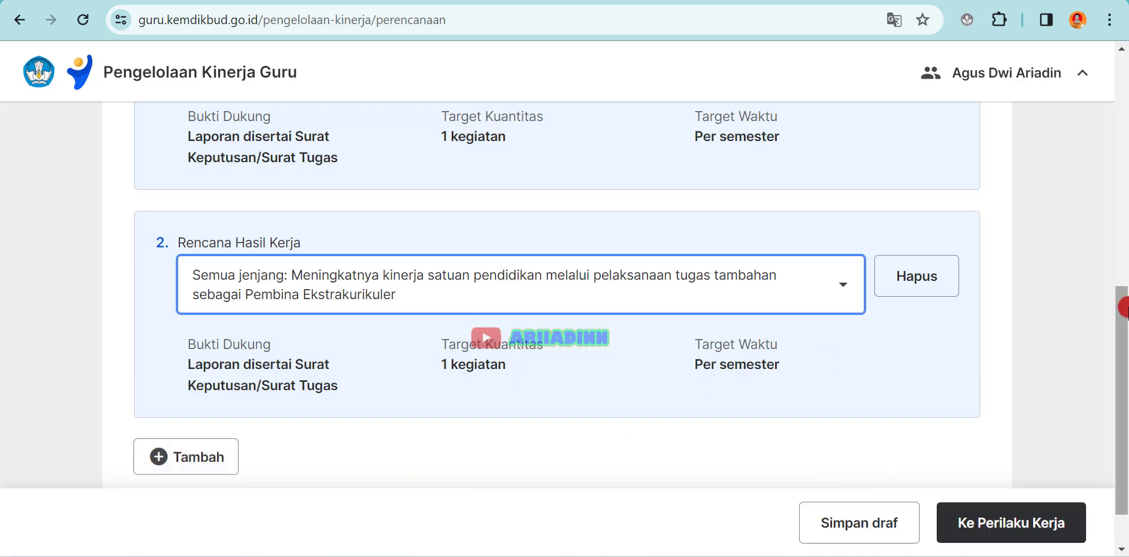
# Review the second Tugas Tambahan entry and continue to the Perilaku Kerja section
pyautogui.moveTo(1118, 316); pyautogui.dragTo(1123, 394)
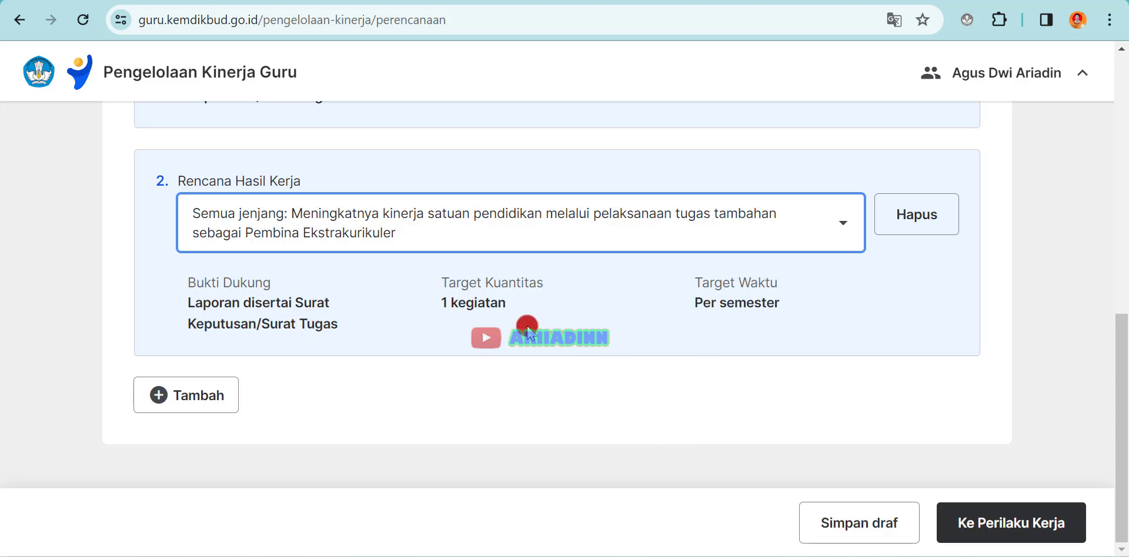
pyautogui.moveTo(1117, 451); pyautogui.dragTo(1122, 373)
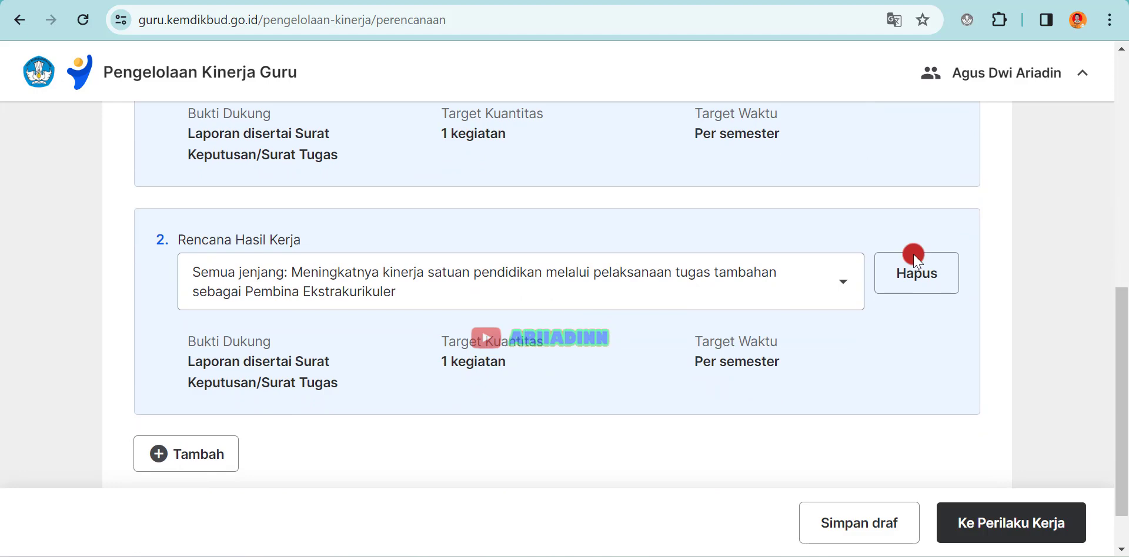
pyautogui.click(1021, 529)
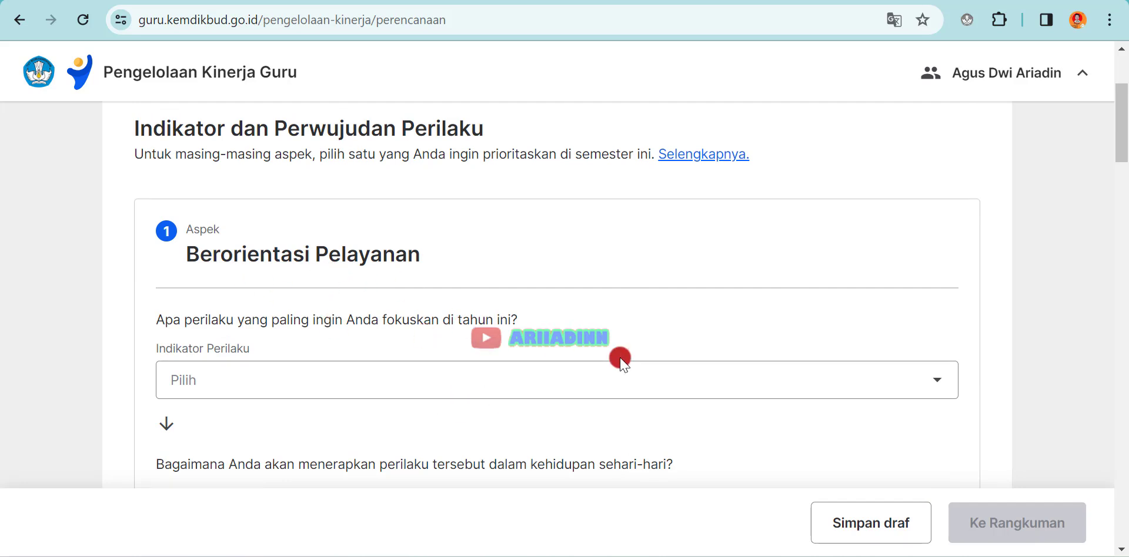
# For Berorientasi Pelayanan, choose indicator "Melakukan perbaikan terus-menerus terhadap kompetensi dan perilaku kerjanya" and perwujudan "Memperbaiki kualitas layanan secara terus-menerus"
pyautogui.click(656, 375)
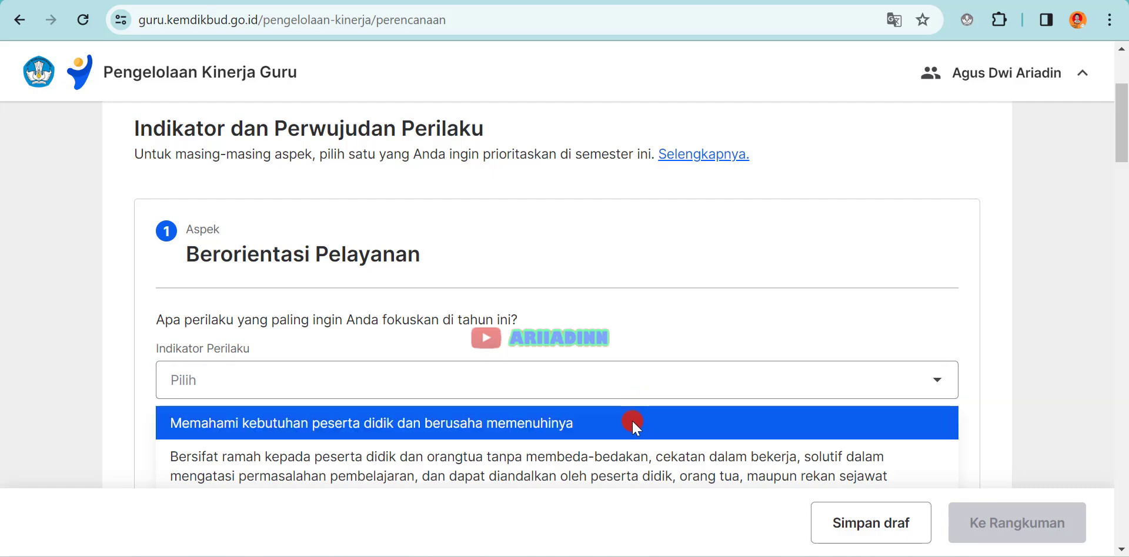
pyautogui.moveTo(1122, 135); pyautogui.dragTo(1124, 166)
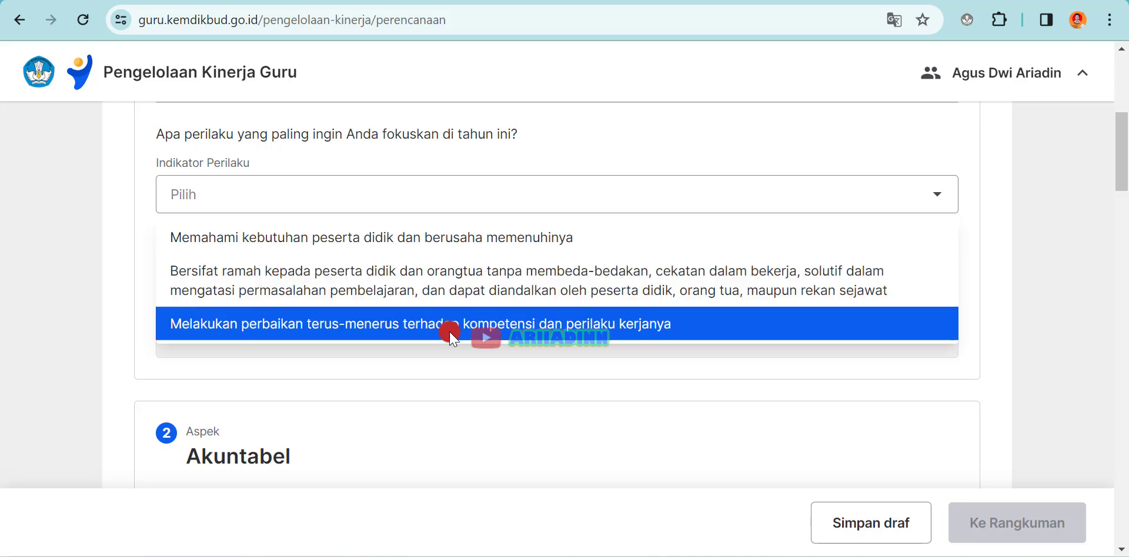
pyautogui.click(453, 327)
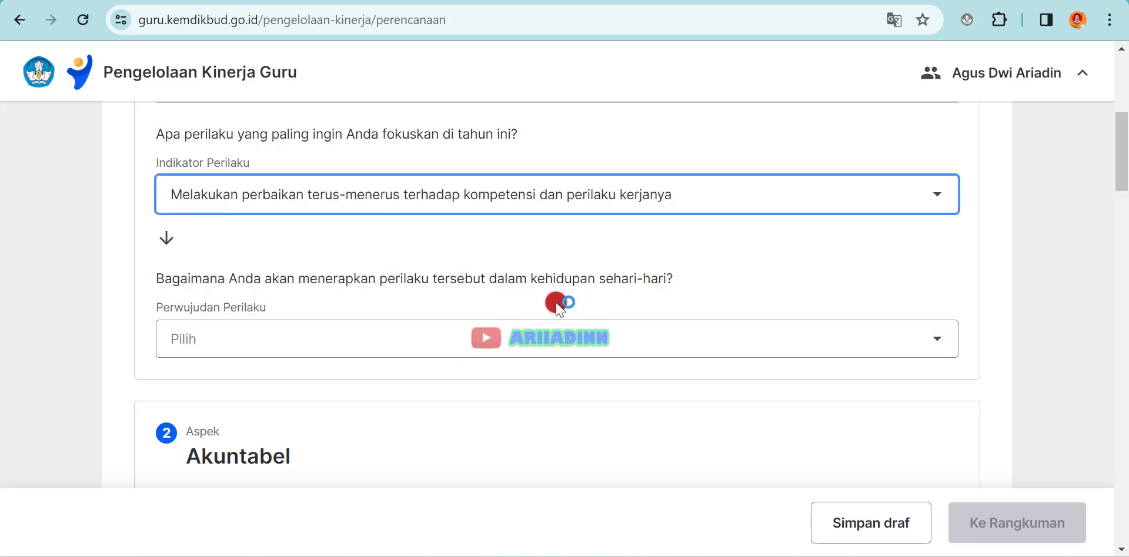
pyautogui.click(590, 346)
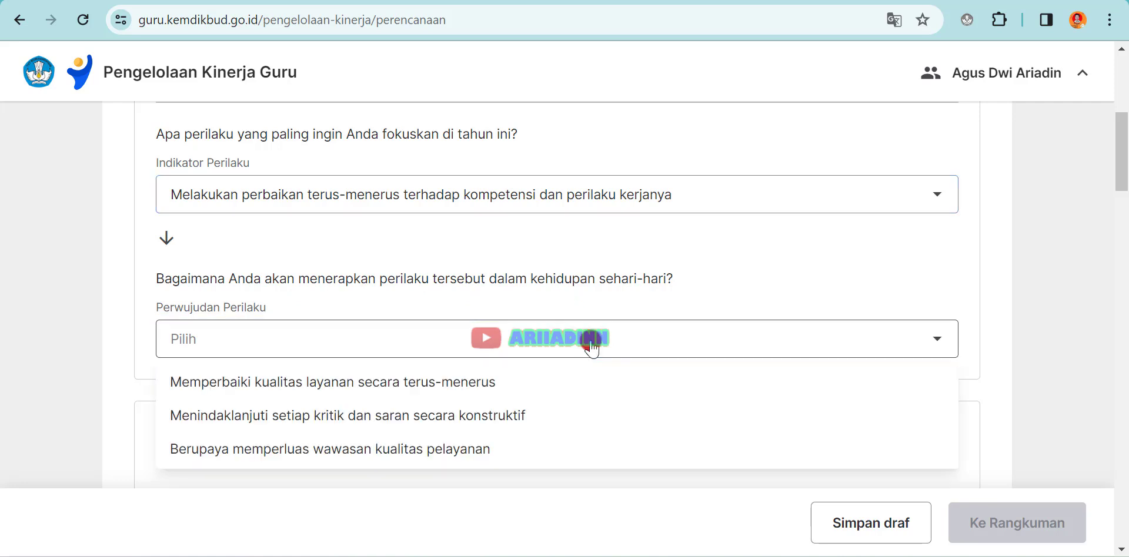
pyautogui.click(400, 392)
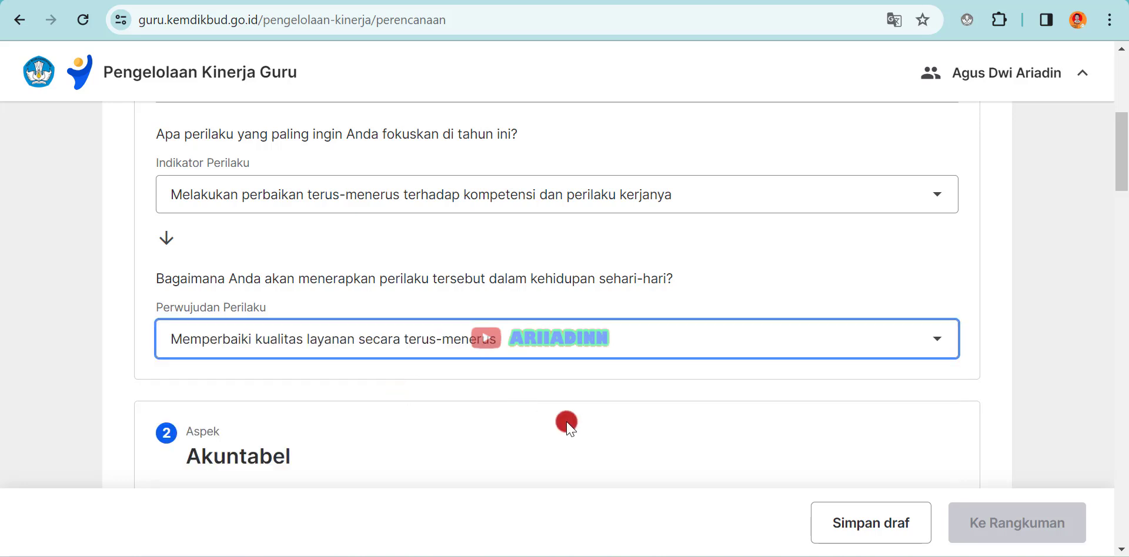
# For Akuntabel, choose indicator "Melaksanakan tugas dengan jujur, bertanggung jawab, cermat, disiplin, dan berintegritas tinggi" and perwujudan "Melaksanakan pekerjaan sesuai dengan ketentuan"
pyautogui.moveTo(1123, 156); pyautogui.dragTo(1064, 185)
pyautogui.click(525, 340)
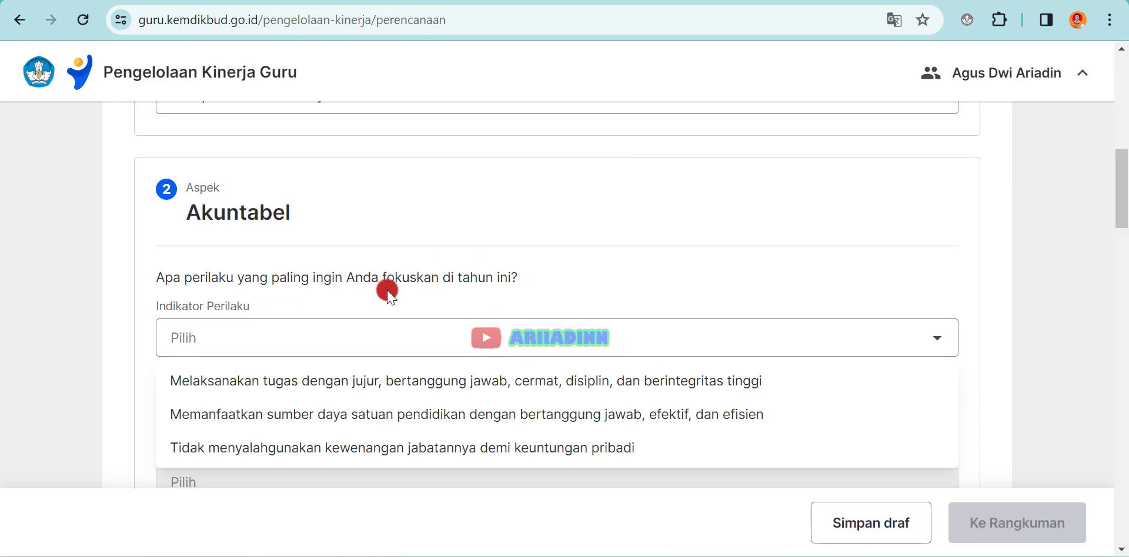
pyautogui.click(491, 384)
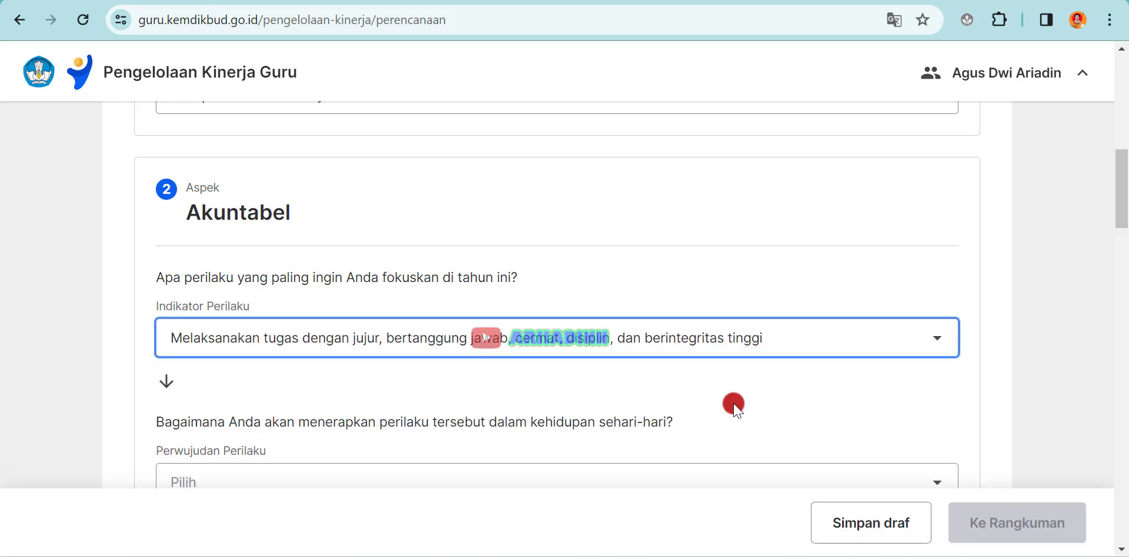
pyautogui.moveTo(1121, 197); pyautogui.dragTo(1122, 231)
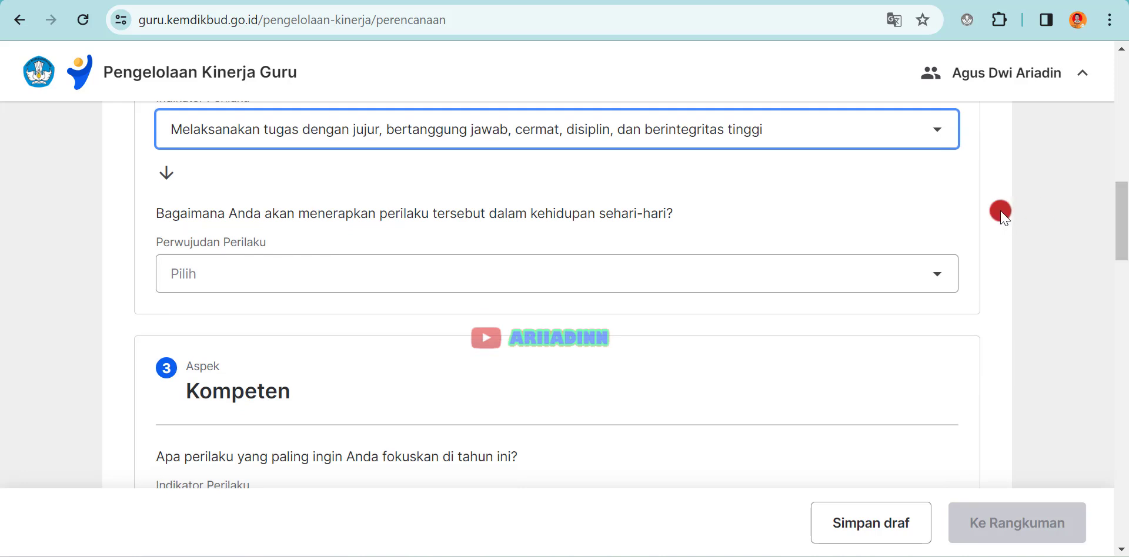
pyautogui.click(933, 275)
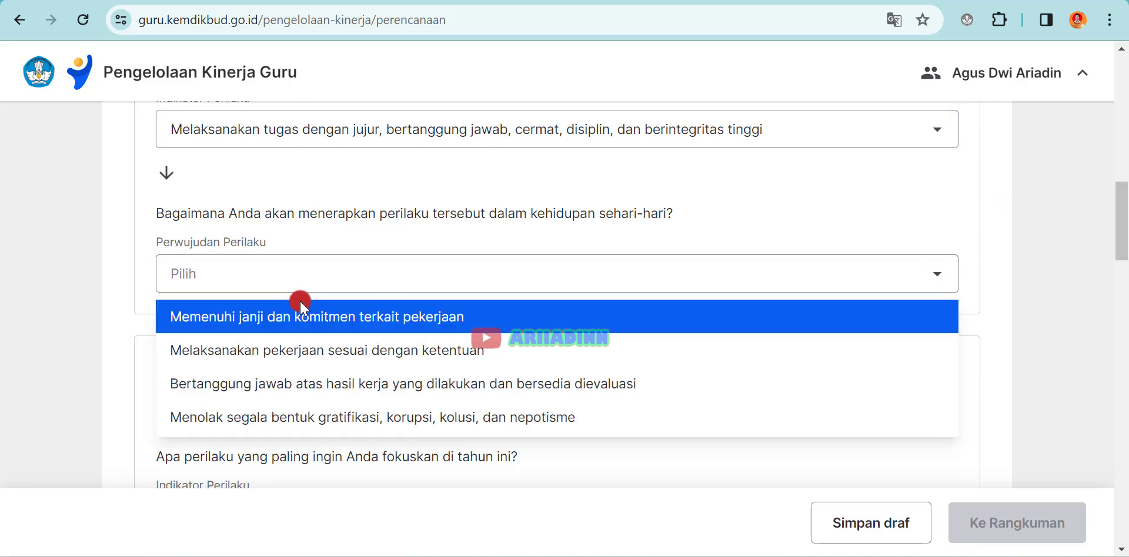
pyautogui.click(321, 350)
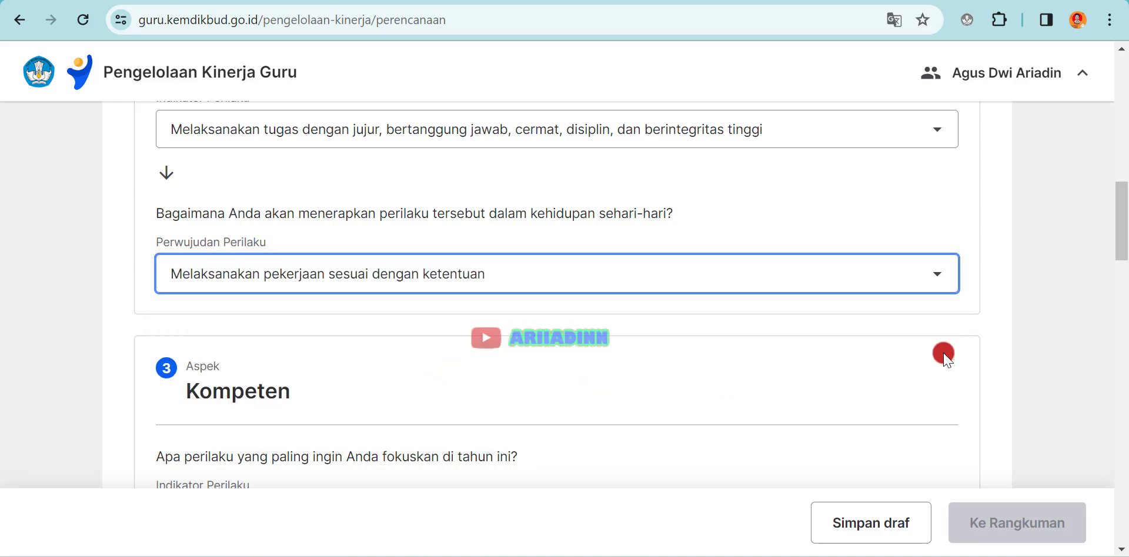
# For Kompeten, choose "Menunjukkan penguasaan kompetensi yang memadai dalam melakukan kinerja" and "Berdiskusi dengan rekan kerja, atasan, peserta didik, dan masyarakat atau dunia kerja untuk mencari solusi"
pyautogui.moveTo(1123, 217); pyautogui.dragTo(1121, 259)
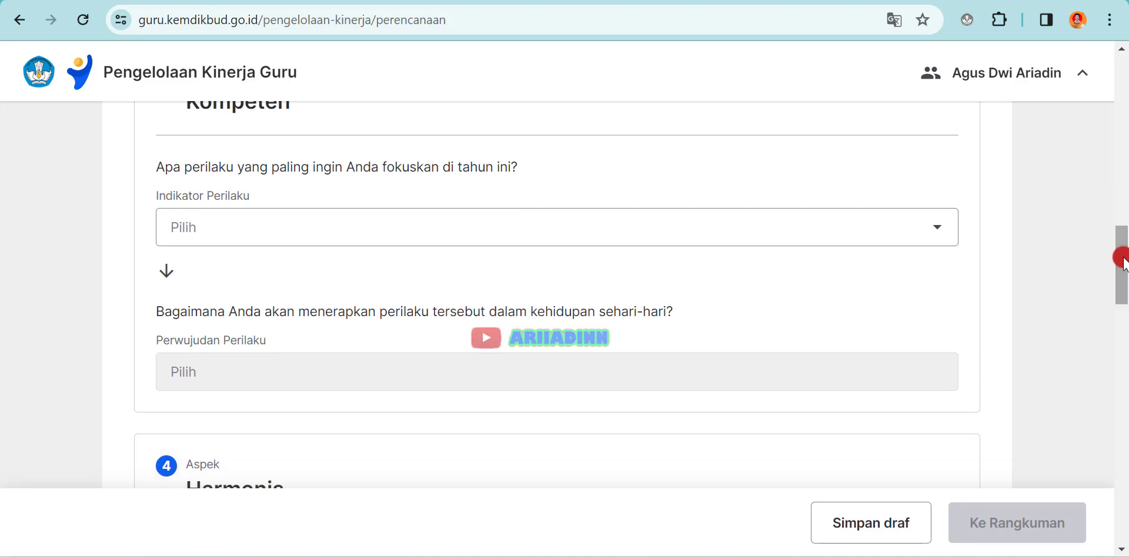
pyautogui.click(861, 226)
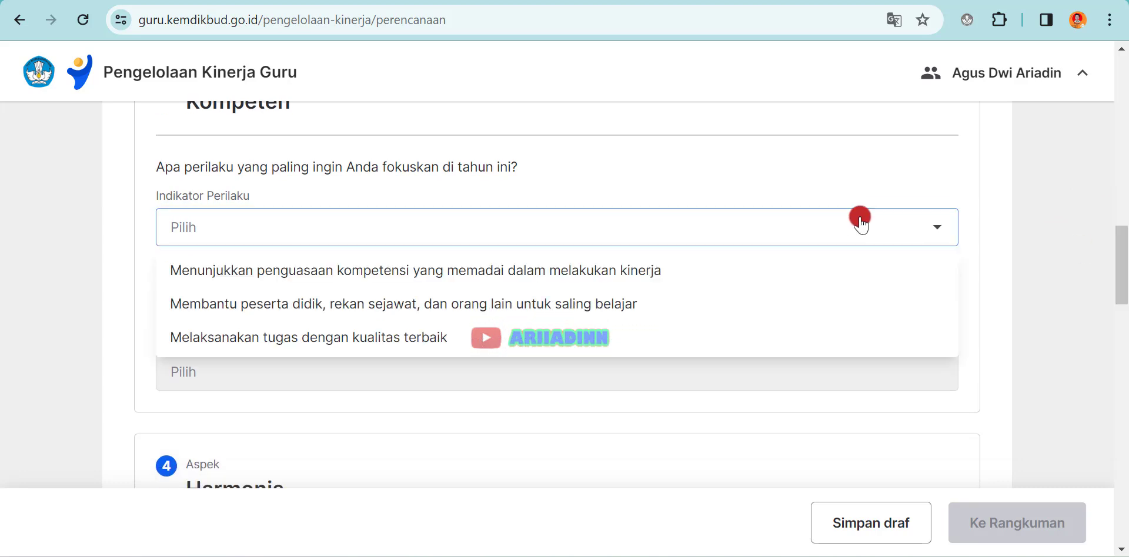
pyautogui.click(327, 280)
pyautogui.click(354, 374)
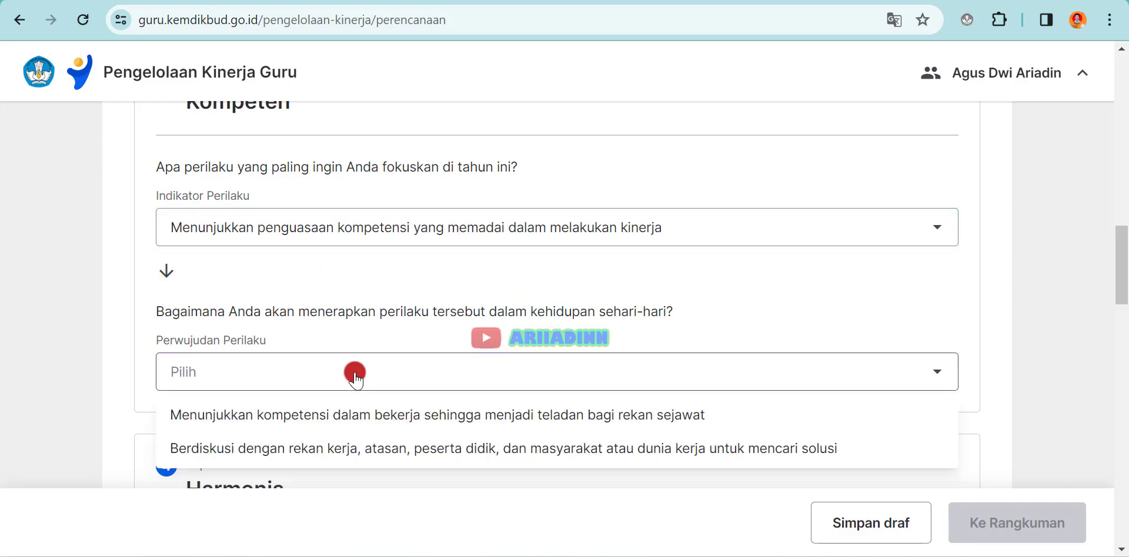
pyautogui.click(364, 449)
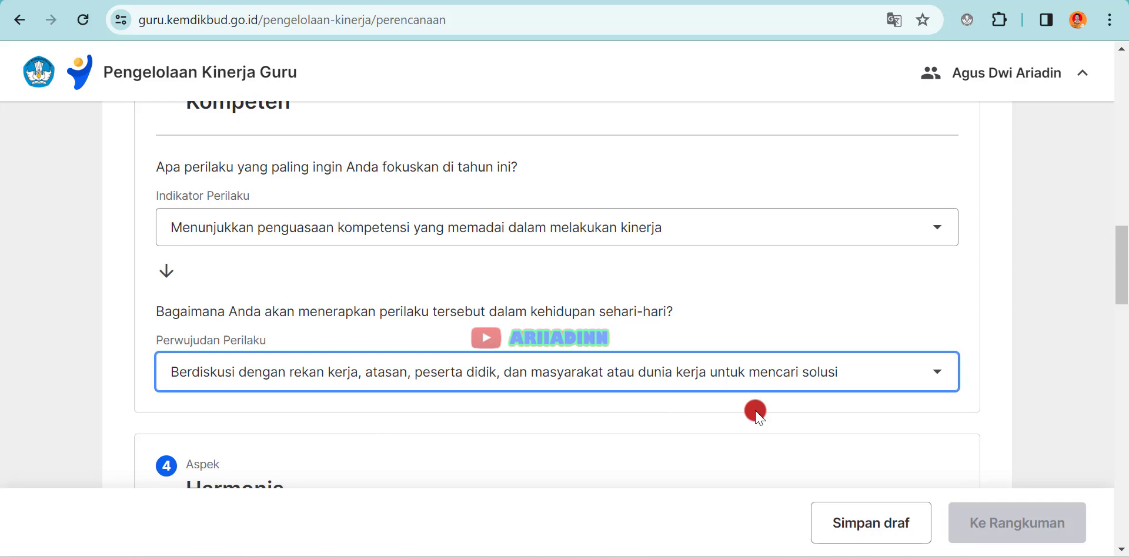
# For Harmonis, choose "Menghargai setiap warga satuan pendidikan apapun latar belakangnya" and "Menjaga hubungan yang baik dengan rekan kerja, atasan, peserta didik, dan masyarakat atau dunia kerja"
pyautogui.moveTo(1123, 265); pyautogui.dragTo(1122, 320)
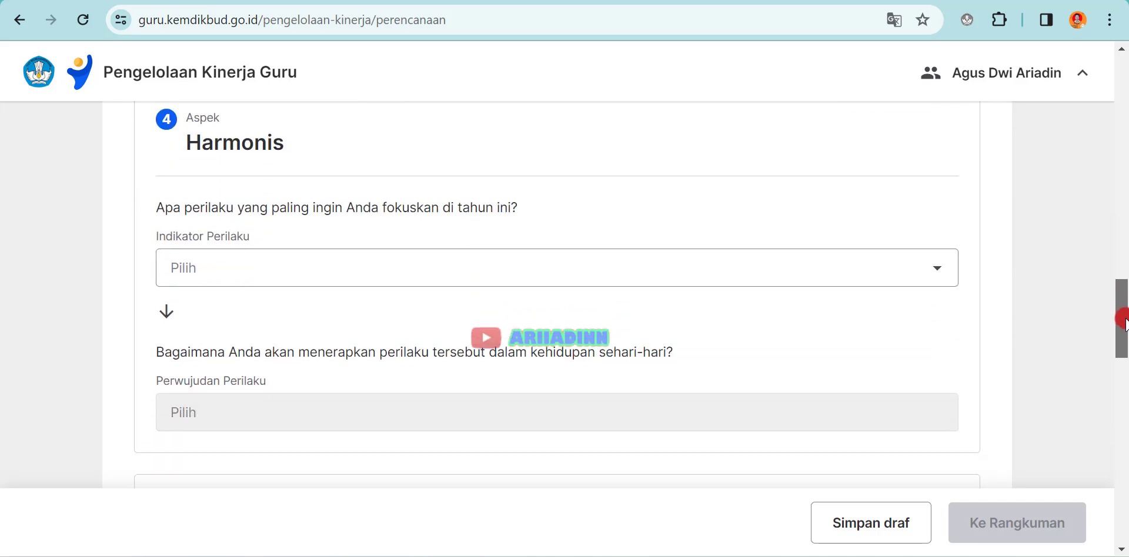
pyautogui.click(298, 255)
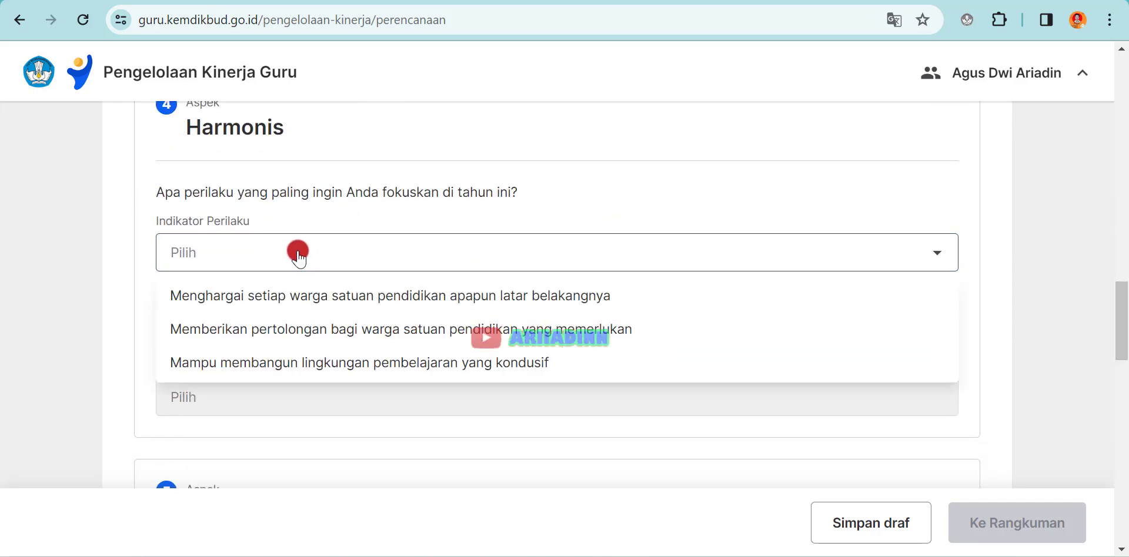
pyautogui.click(319, 293)
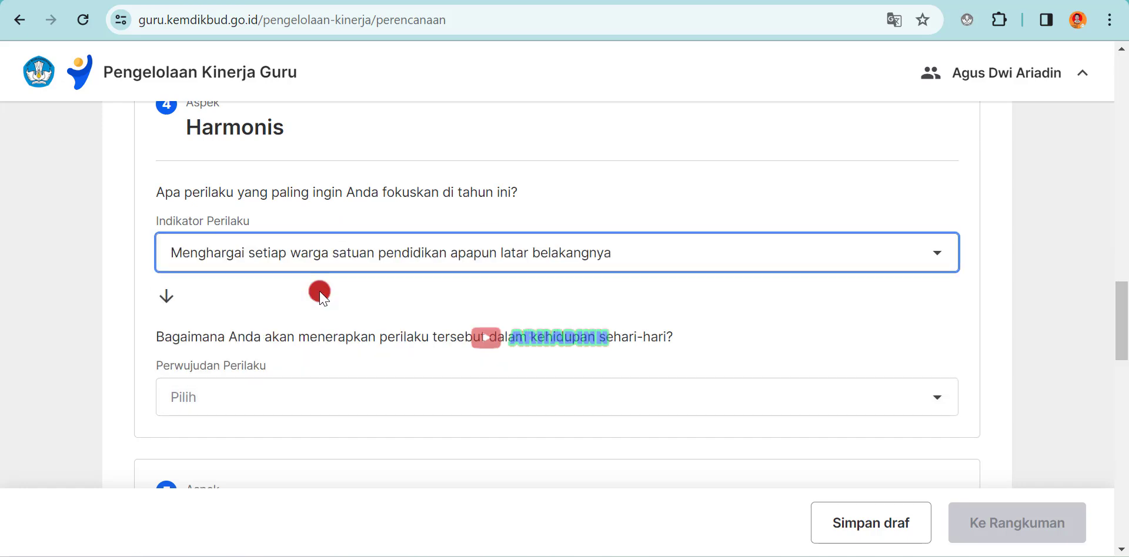
pyautogui.click(360, 400)
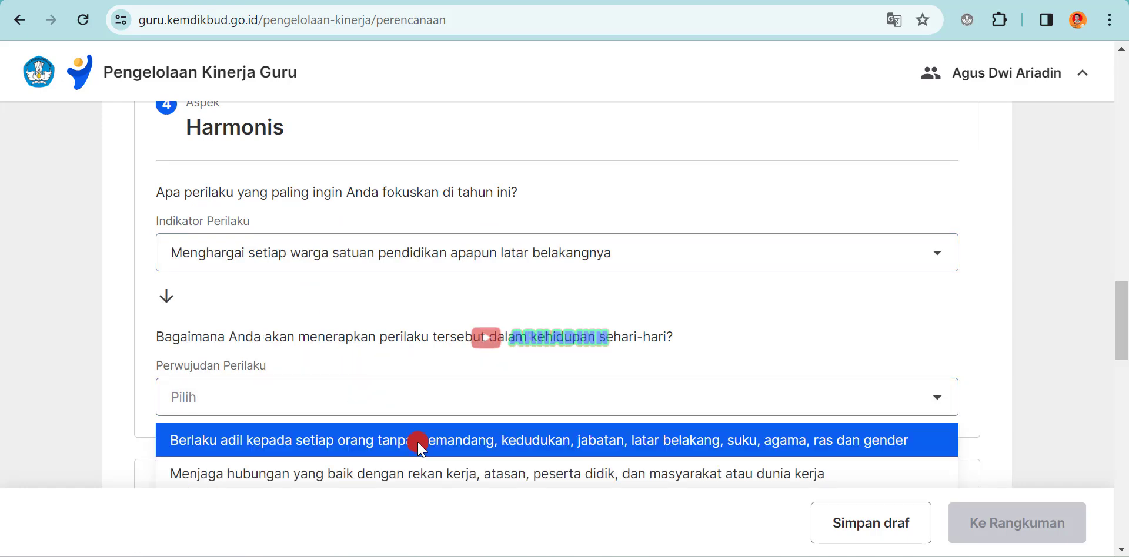
pyautogui.click(445, 470)
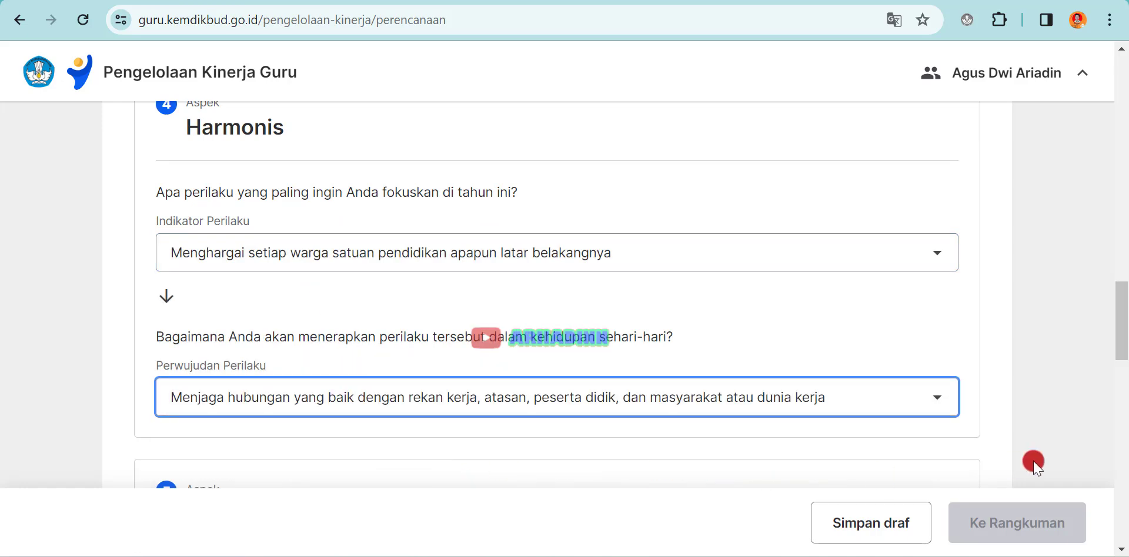
# For Loyal, choose indicator "Menjaga nama baik satuan pendidikan, sesama guru…" and perwujudan "Melaksanakan arahan kepala satuan pendidikan yang sesuai dengan norma dan ketentuan yang berlaku"
pyautogui.moveTo(1121, 320); pyautogui.dragTo(1121, 373)
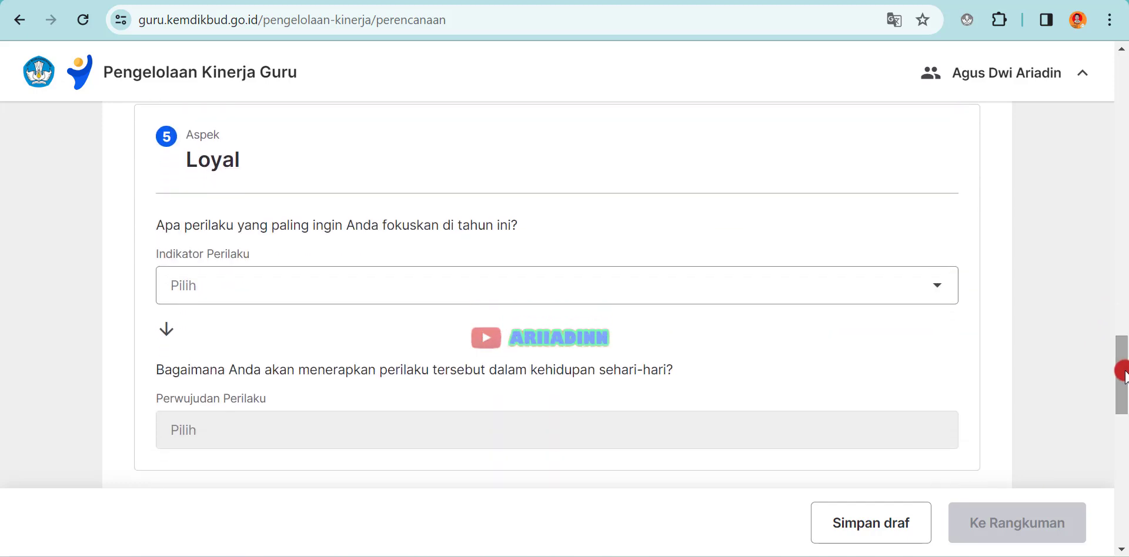
pyautogui.click(666, 287)
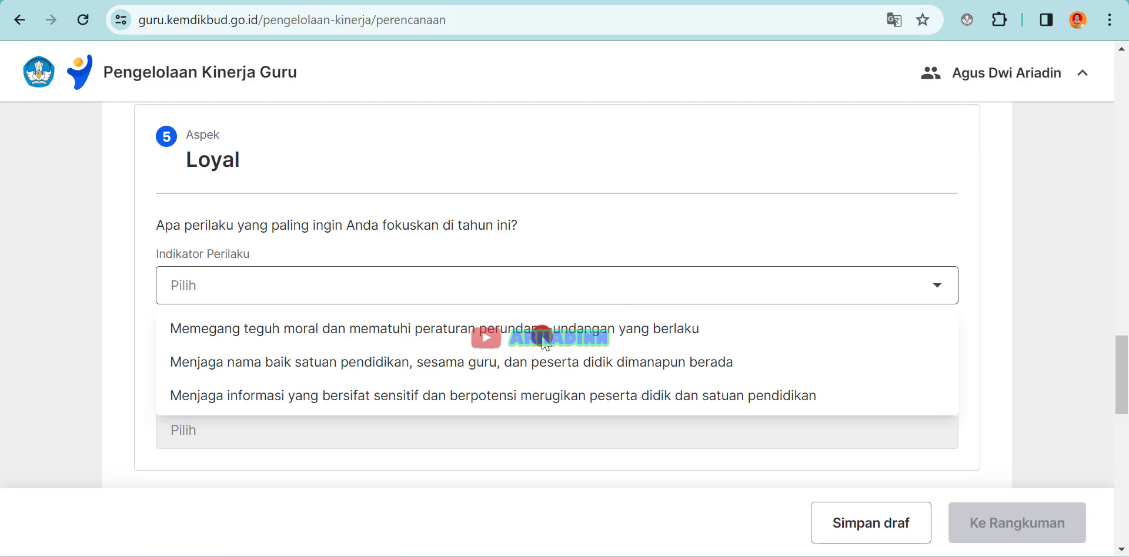
pyautogui.click(536, 363)
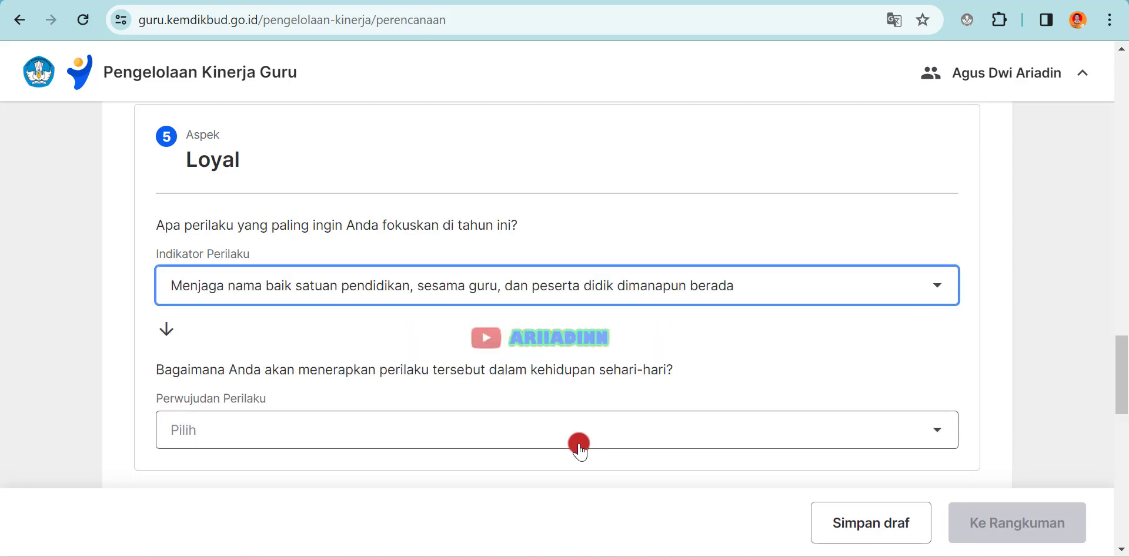
pyautogui.click(579, 446)
pyautogui.moveTo(1116, 371); pyautogui.dragTo(1122, 412)
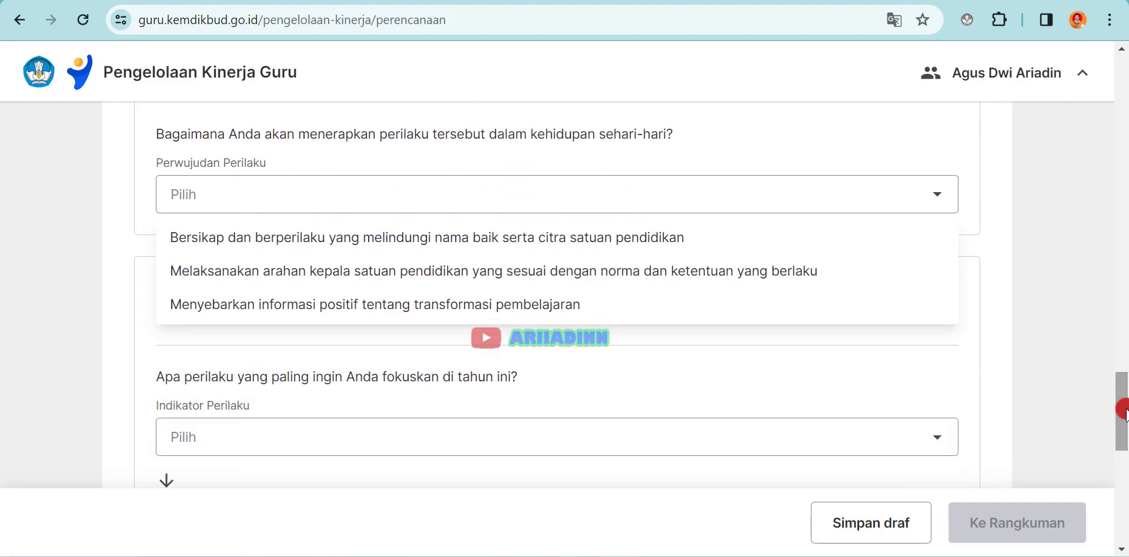
pyautogui.click(579, 259)
# For Adaptif, choose indicator "Menyesuaikan diri secara cepat dalam menghadapi dinamika pembelajaran di kelas" and perwujudan "Menyesuaikan diri di berbagai lingkungan kerja"
pyautogui.click(569, 452)
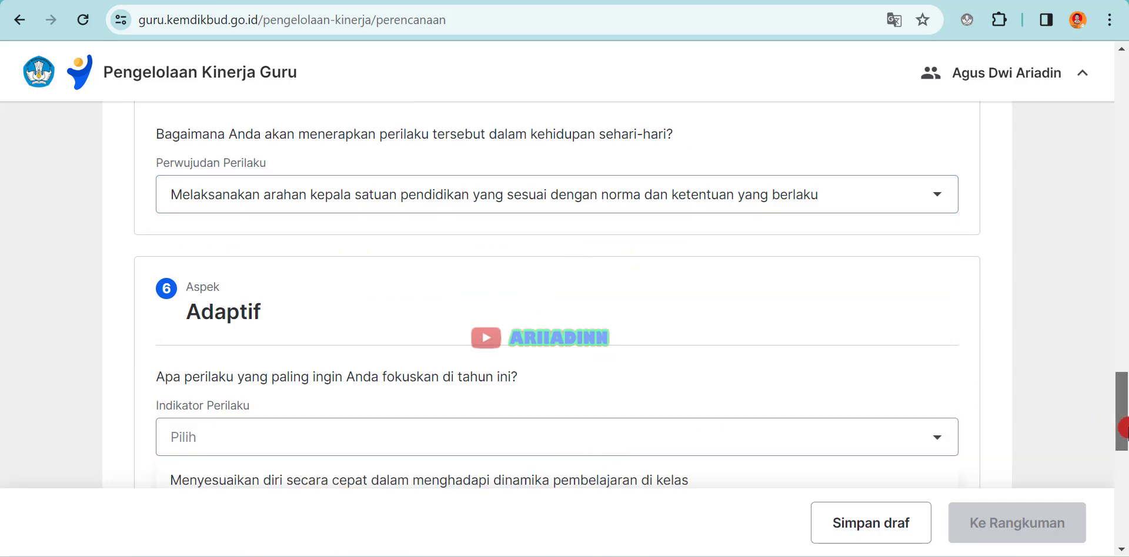
pyautogui.scroll(-3, 1121, 456)
pyautogui.scroll(-1, 1121, 456)
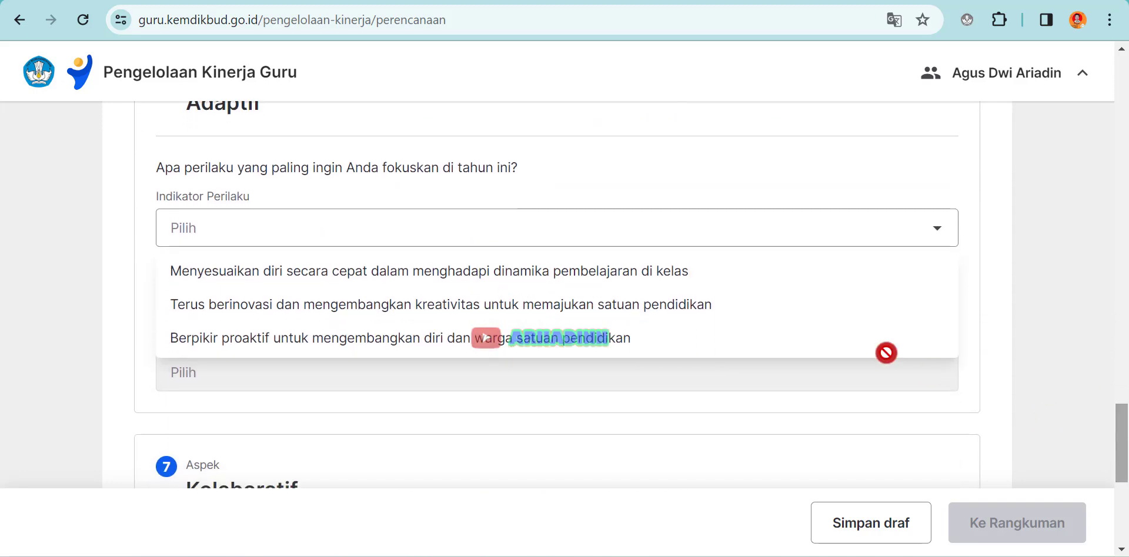
pyautogui.click(653, 272)
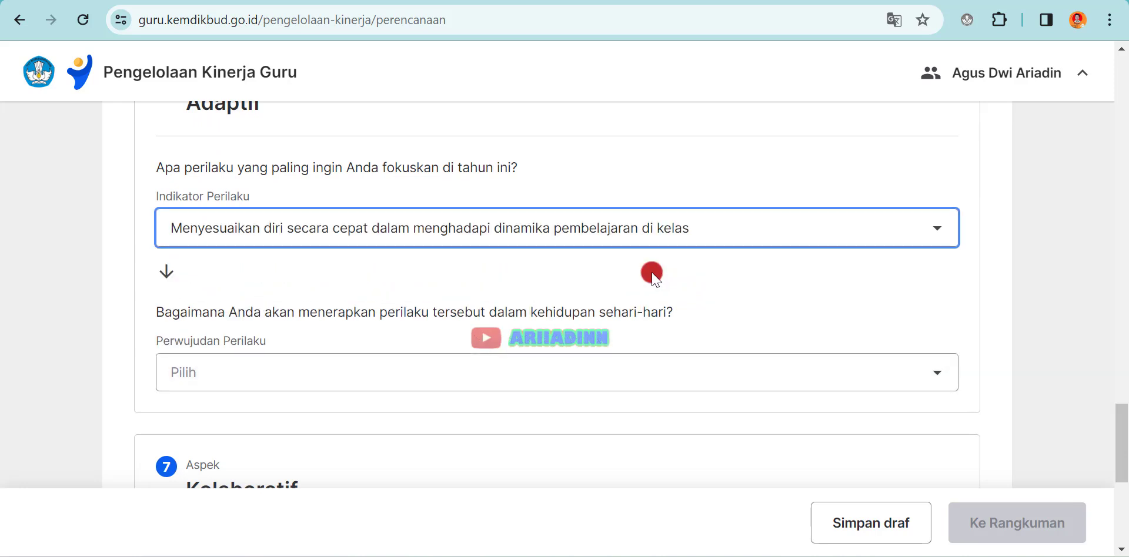
pyautogui.click(497, 369)
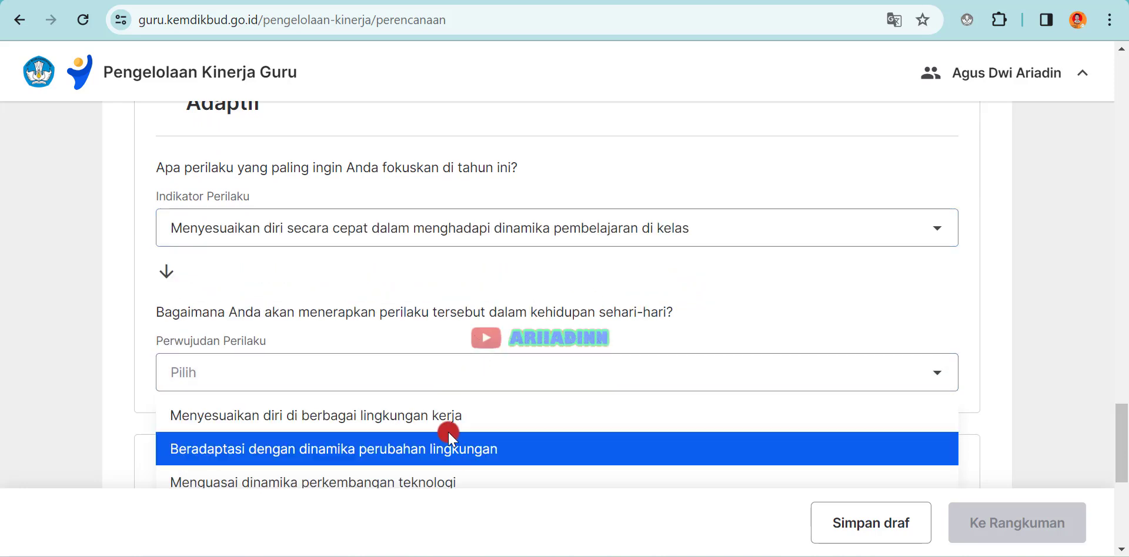
pyautogui.click(445, 425)
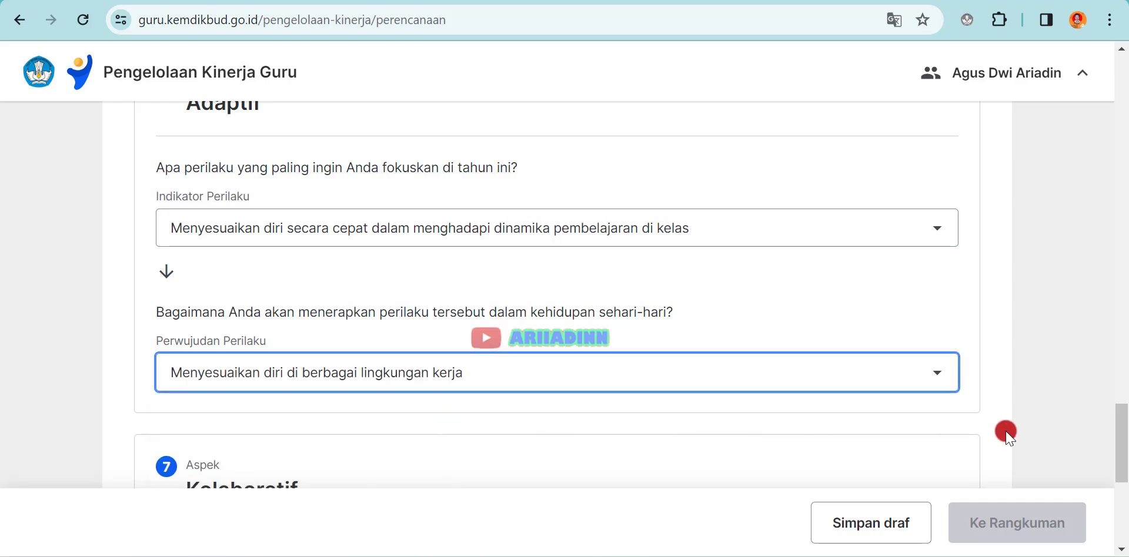
# For Kolaboratif, choose "Bekerja sama secara terbuka dalam menghasilkan dampak pembelajaran…" and "Bersinergi dengan peserta didik, rekan sejawat, dan masyarakat atau dunia kerja dalam menyelesaikan tugas"
pyautogui.moveTo(1121, 453); pyautogui.dragTo(1119, 497)
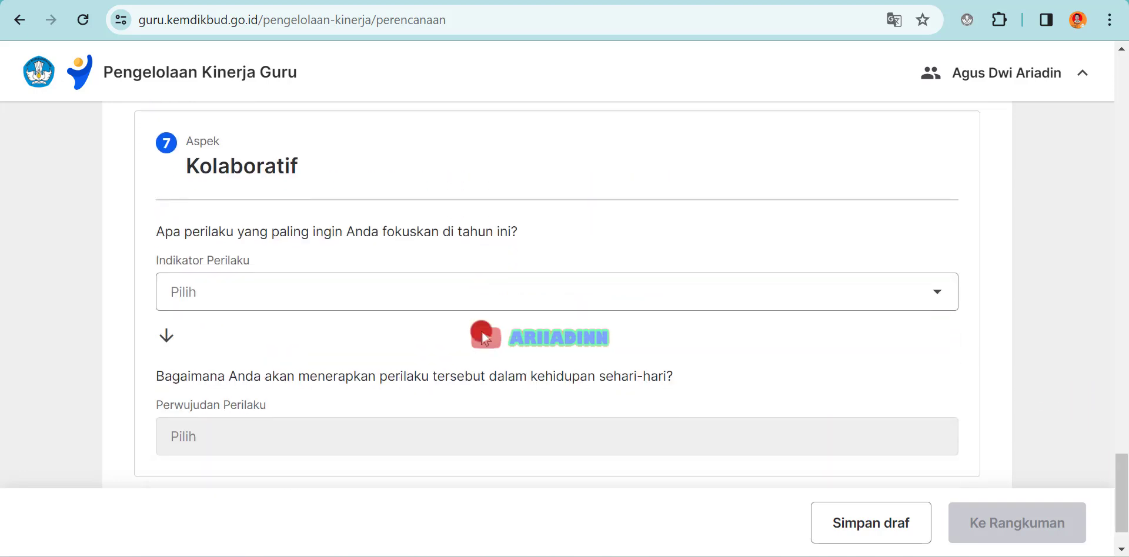
pyautogui.click(271, 297)
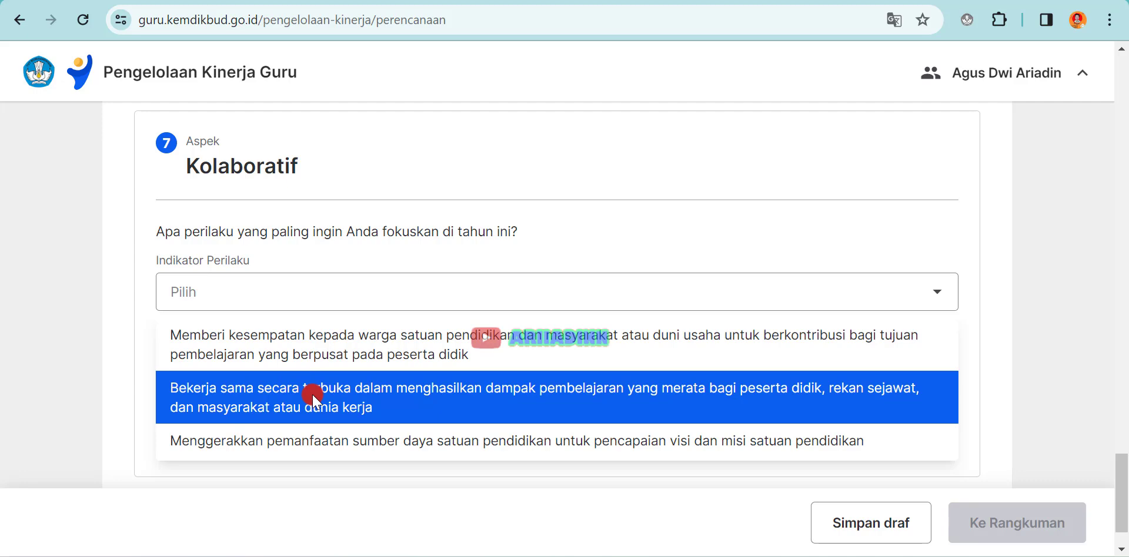
pyautogui.click(314, 402)
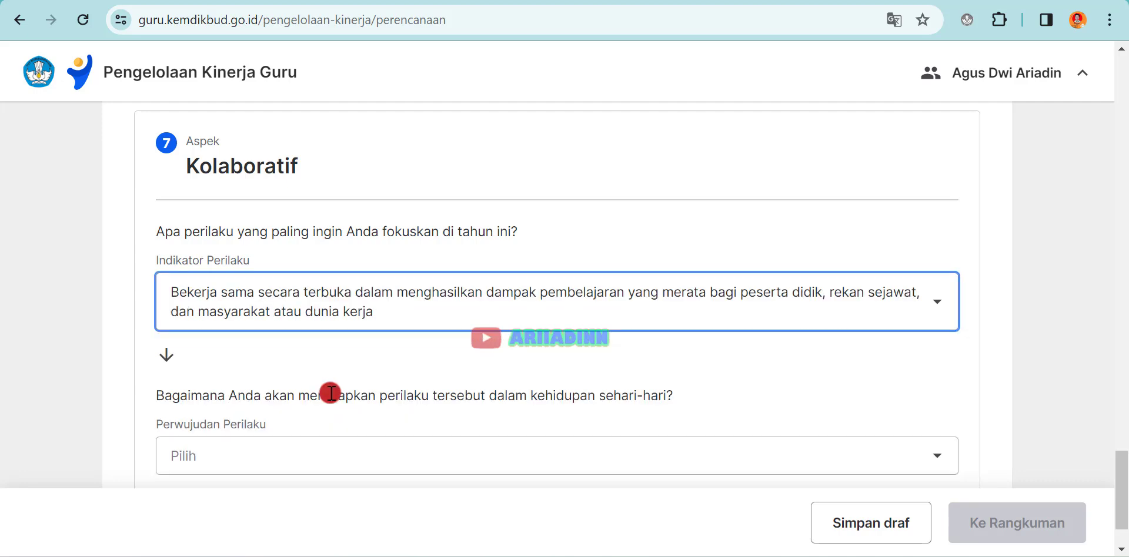
pyautogui.click(467, 464)
pyautogui.scroll(-1, 1116, 466)
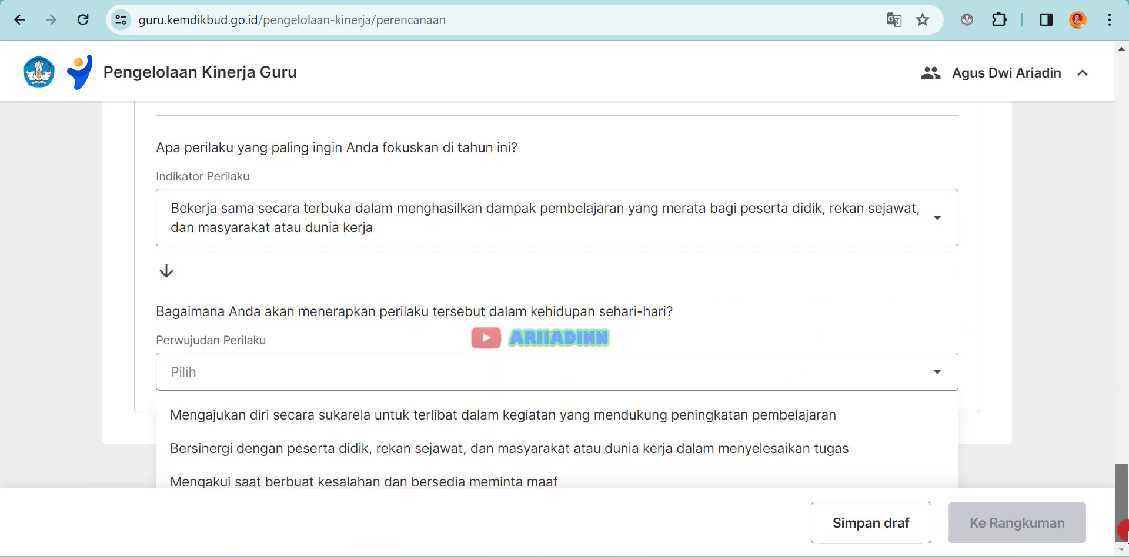
pyautogui.click(511, 449)
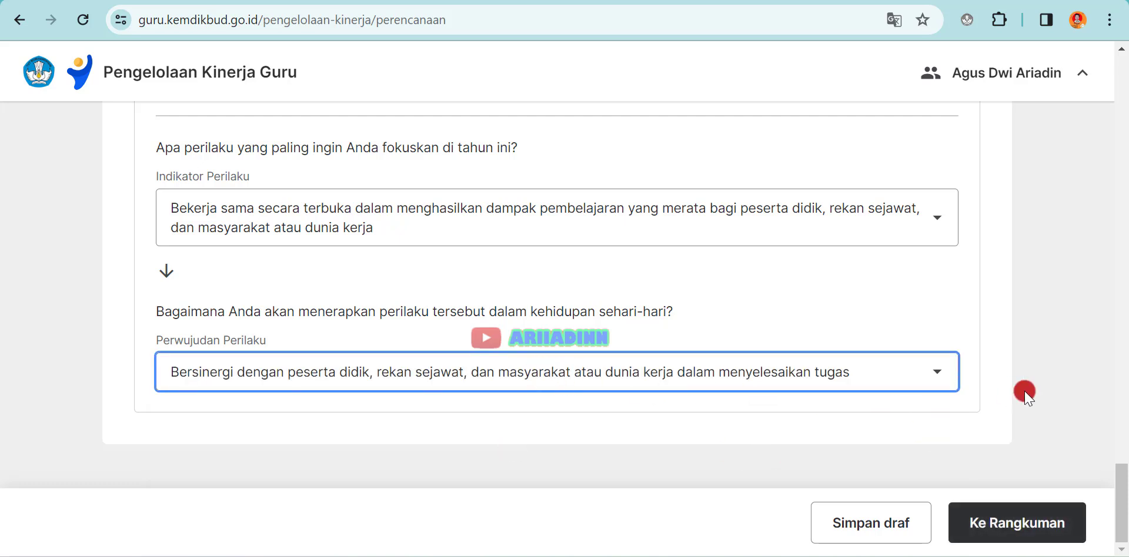
# Continue to the Rangkuman and review the whole performance plan, from Hasil Kerja Utama to the Perilaku Kerja table
pyautogui.click(1058, 531)
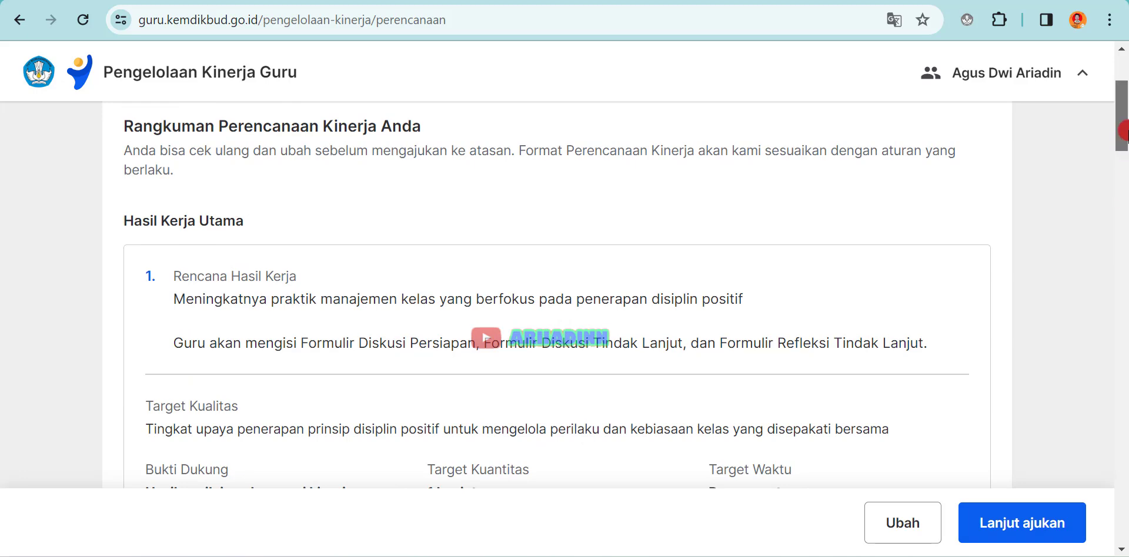
pyautogui.scroll(-2, 1123, 150)
pyautogui.scroll(-1, 1123, 150)
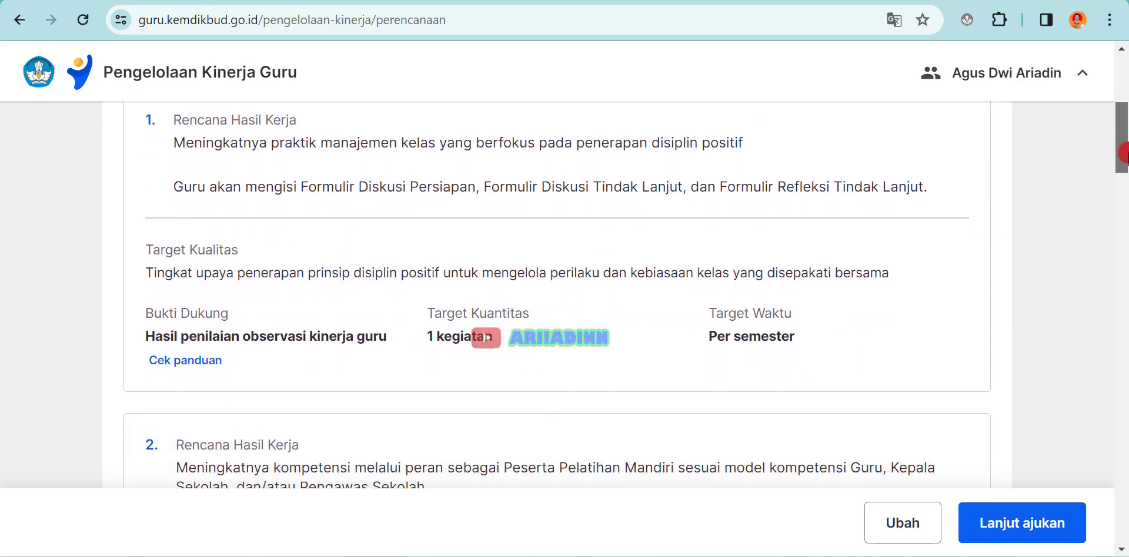
pyautogui.scroll(2, 1123, 144)
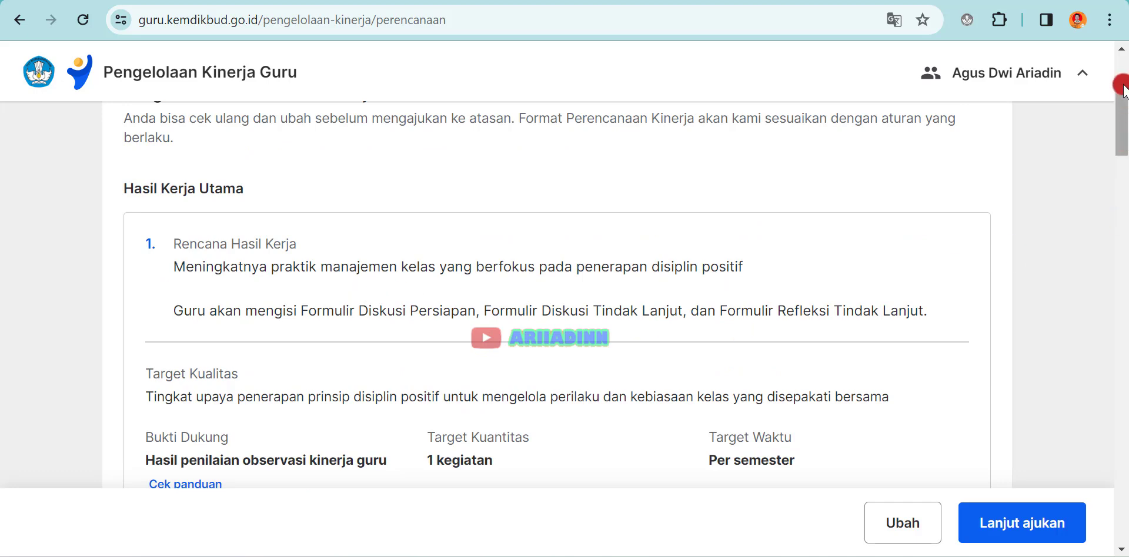
pyautogui.moveTo(1123, 124); pyautogui.dragTo(1123, 471)
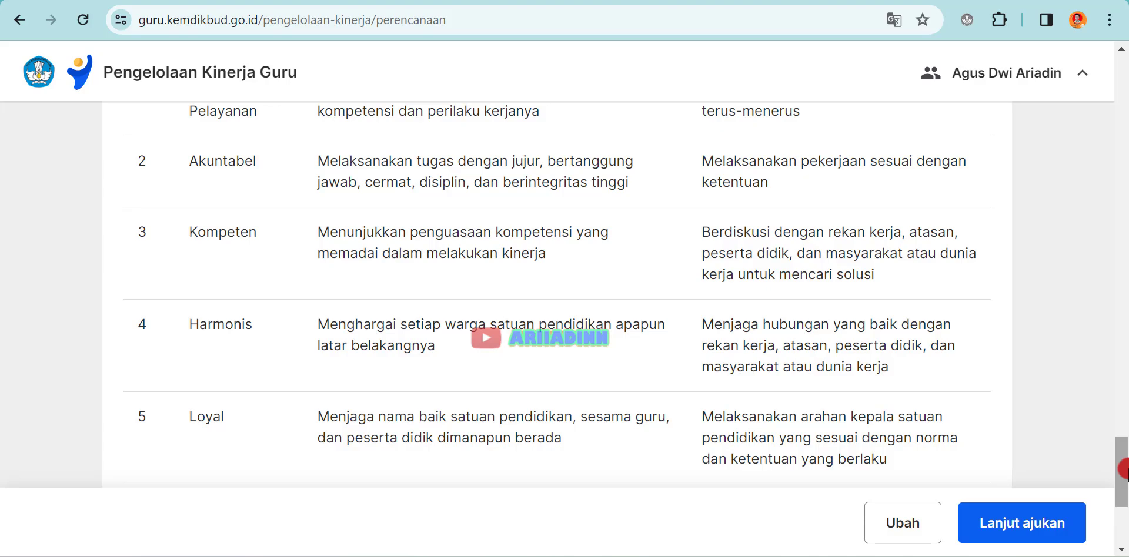
pyautogui.moveTo(1123, 470); pyautogui.dragTo(1123, 79)
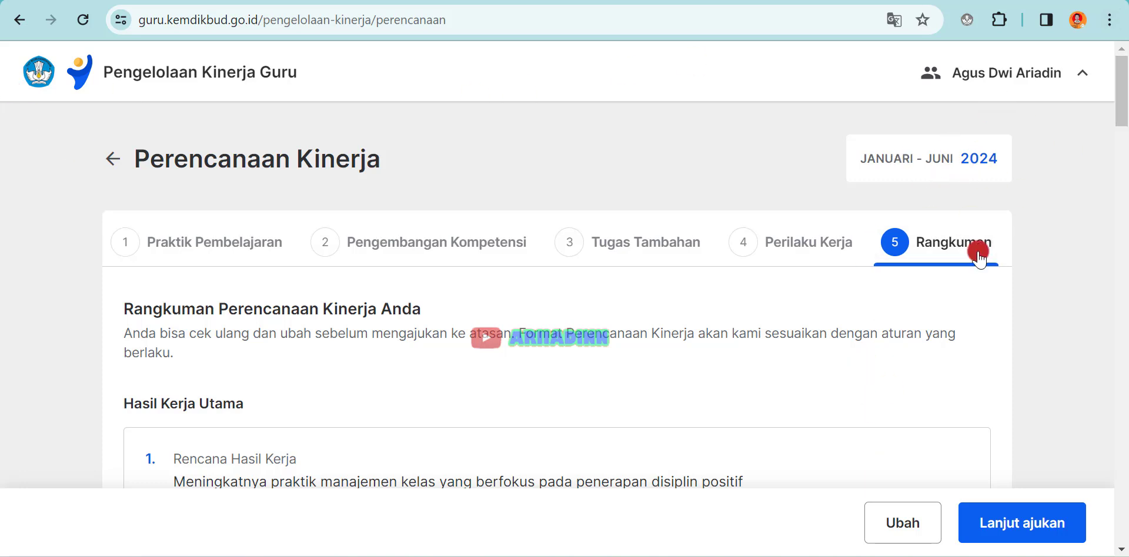
# Proceed to the plan's submission dialog and save the plan as a draft instead of submitting it to the supervisor
pyautogui.click(1003, 525)
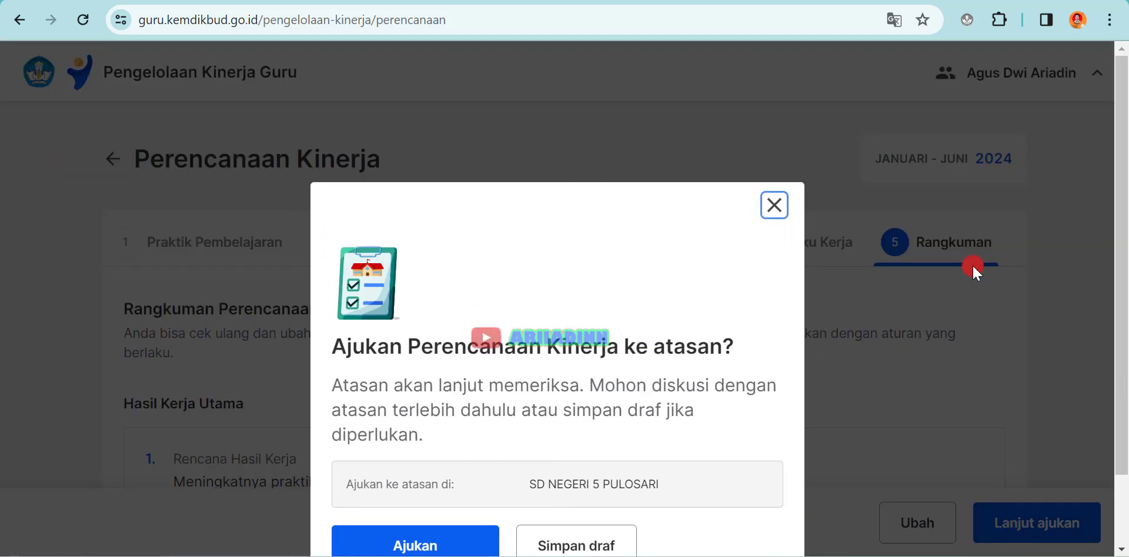
pyautogui.moveTo(1123, 156); pyautogui.dragTo(1104, 302)
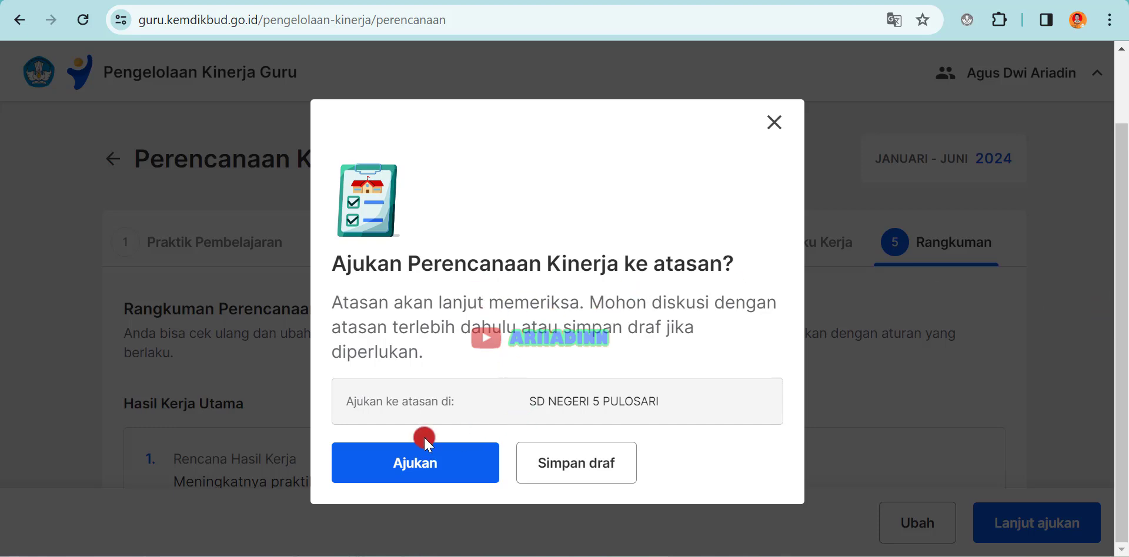
pyautogui.click(592, 465)
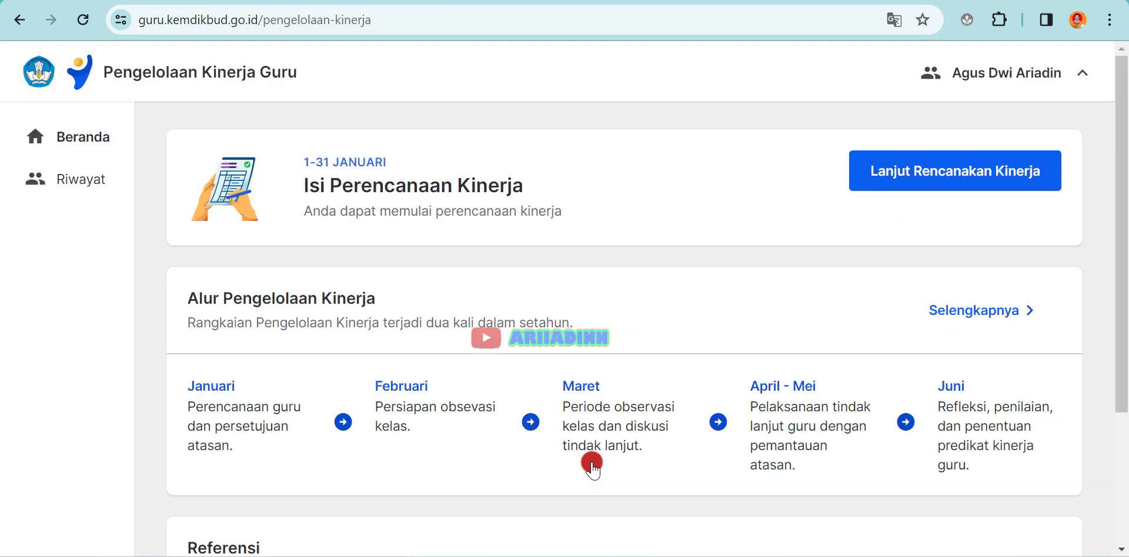